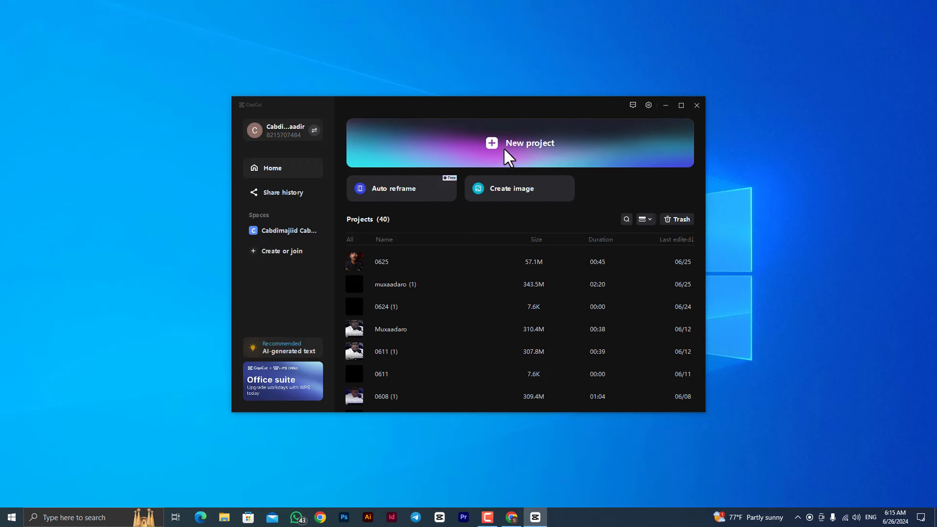
# Start a new project and import the green-screen speaker video.
pyautogui.click(526, 138)
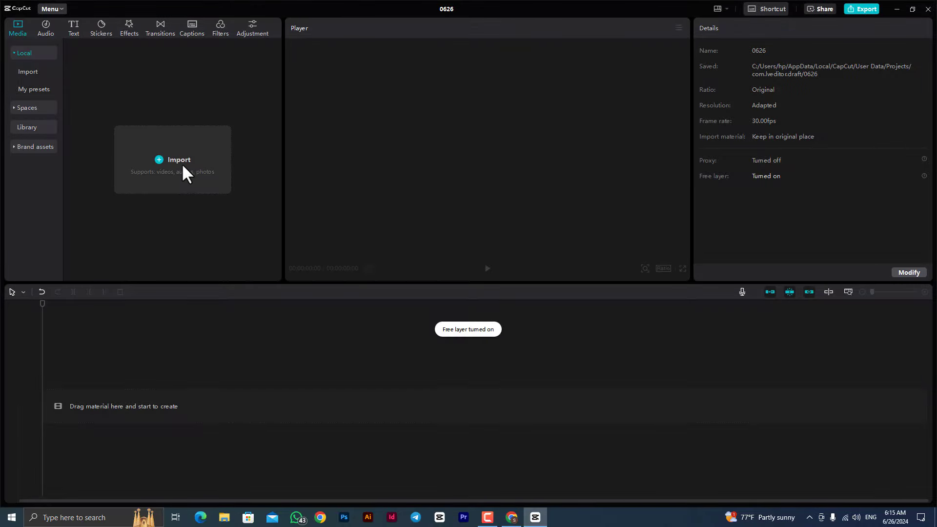
pyautogui.click(181, 163)
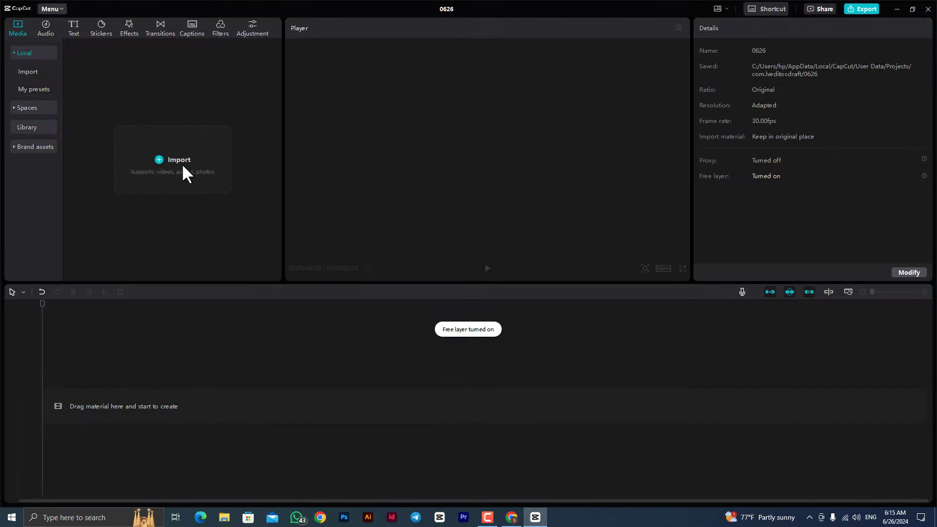
pyautogui.doubleClick(316, 181)
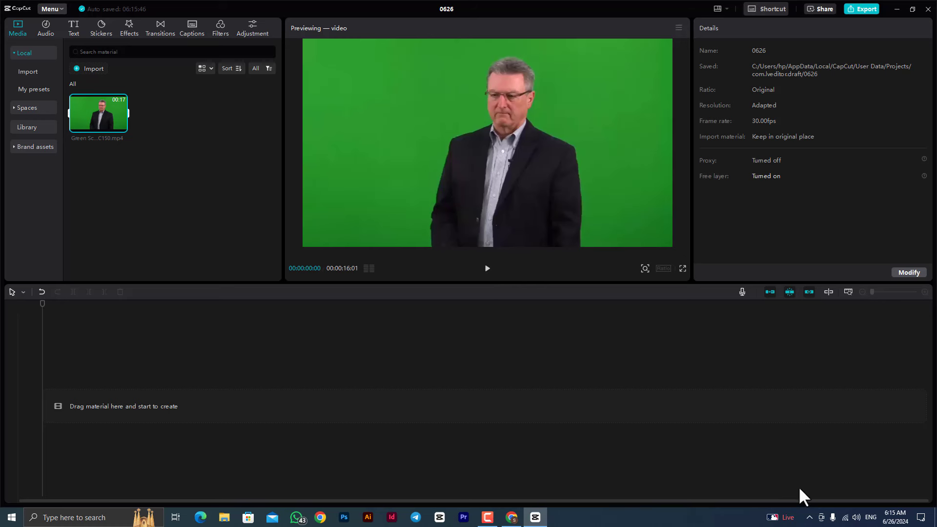
# Lower the system speaker volume and preview the imported green-screen clip.
pyautogui.click(857, 518)
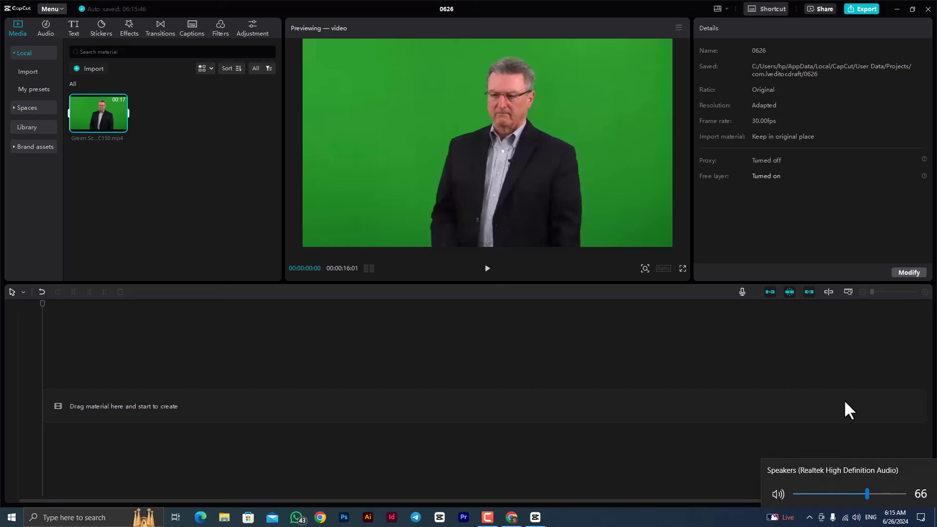
pyautogui.press('Down')
pyautogui.press('Down')
pyautogui.press('Down')
pyautogui.press('Down')
pyautogui.press('Down')
pyautogui.press('Down')
pyautogui.click(189, 180)
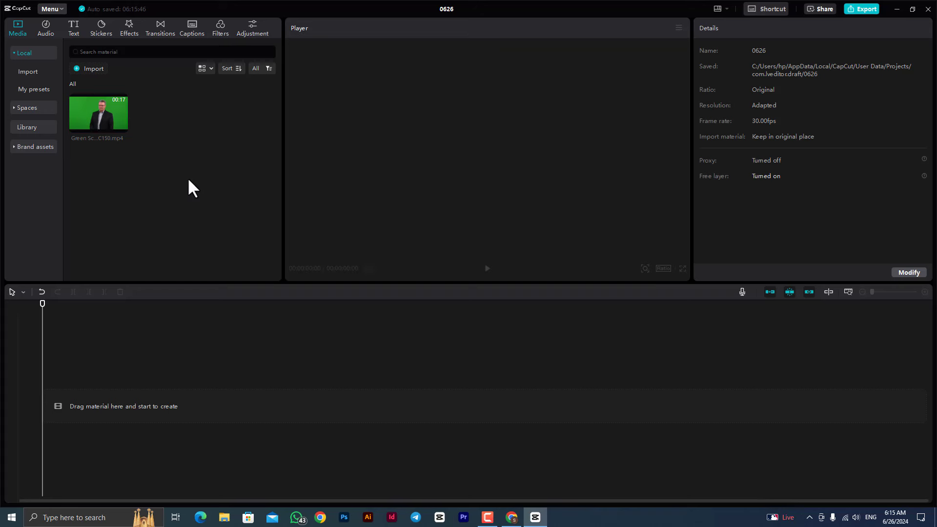
pyautogui.click(119, 127)
pyautogui.press('space')
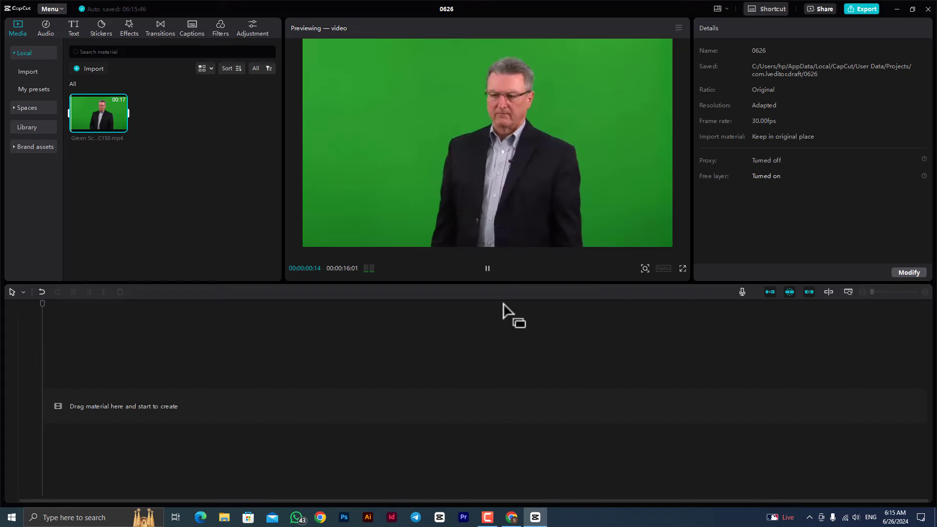
pyautogui.click(492, 274)
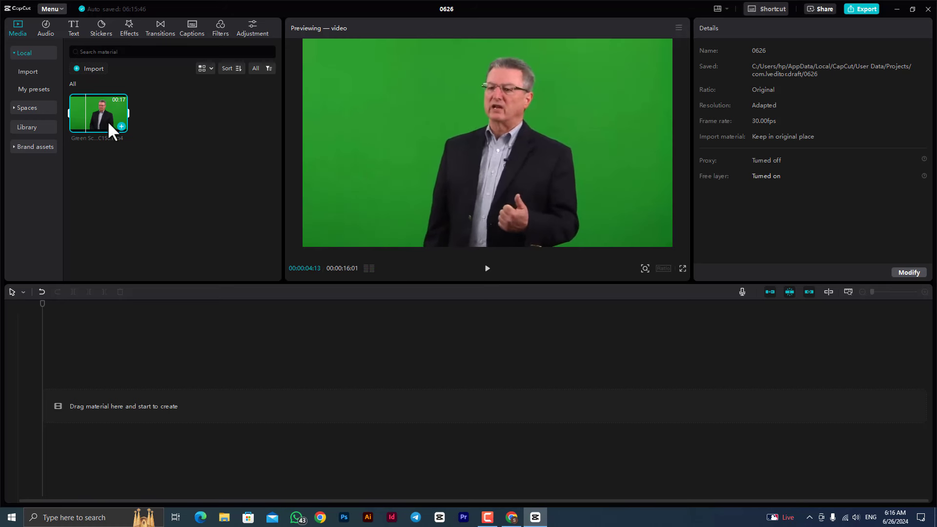
# Place the green-screen clip Green Sc...C150.mp4 onto the timeline track.
pyautogui.moveTo(86, 97)
pyautogui.mouseDown()
pyautogui.moveTo(74, 101)
pyautogui.moveTo(83, 102)
pyautogui.mouseUp()
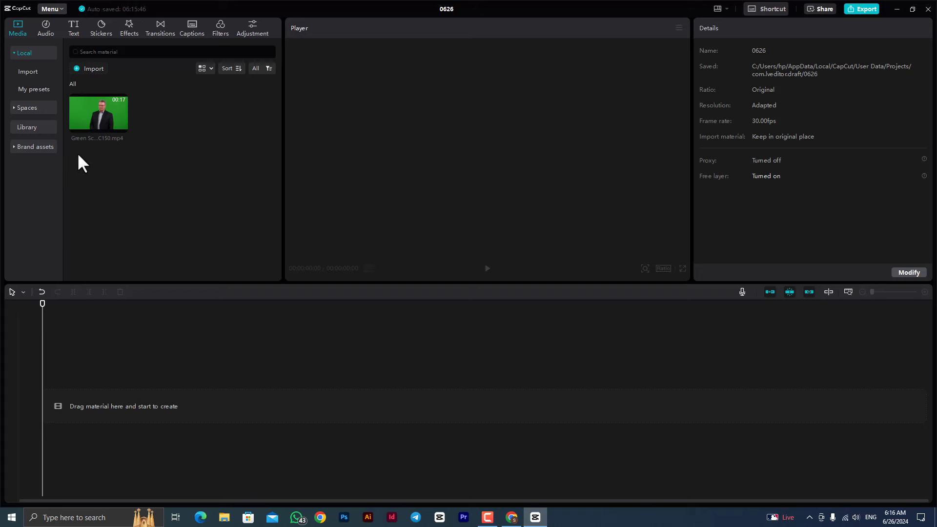
pyautogui.click(105, 106)
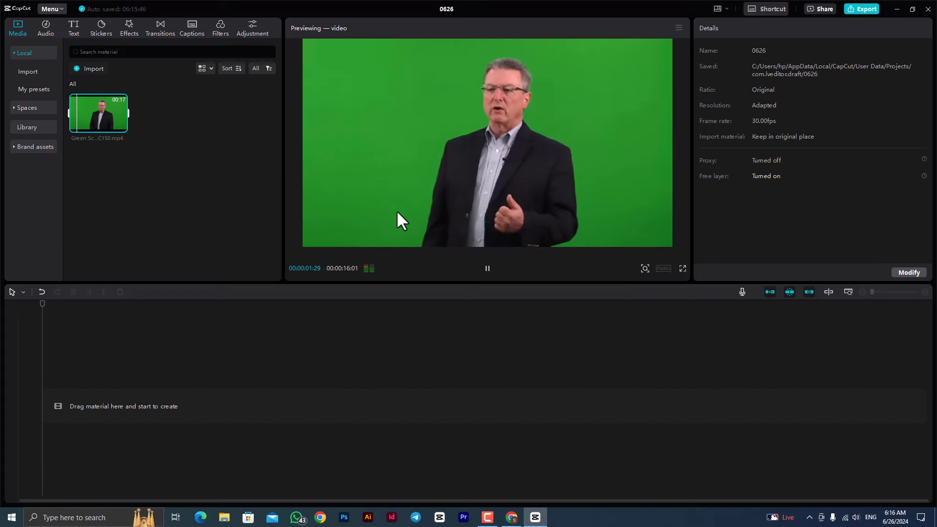
pyautogui.click(487, 268)
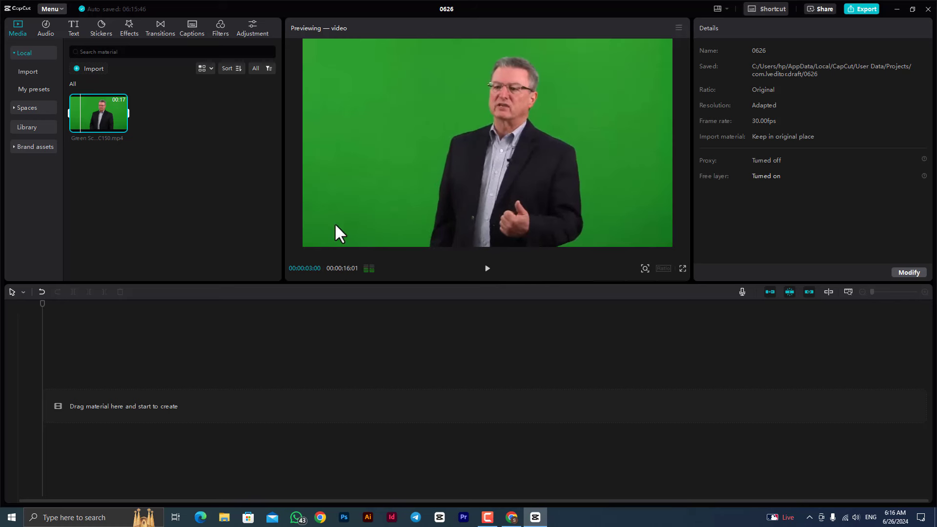
pyautogui.click(121, 126)
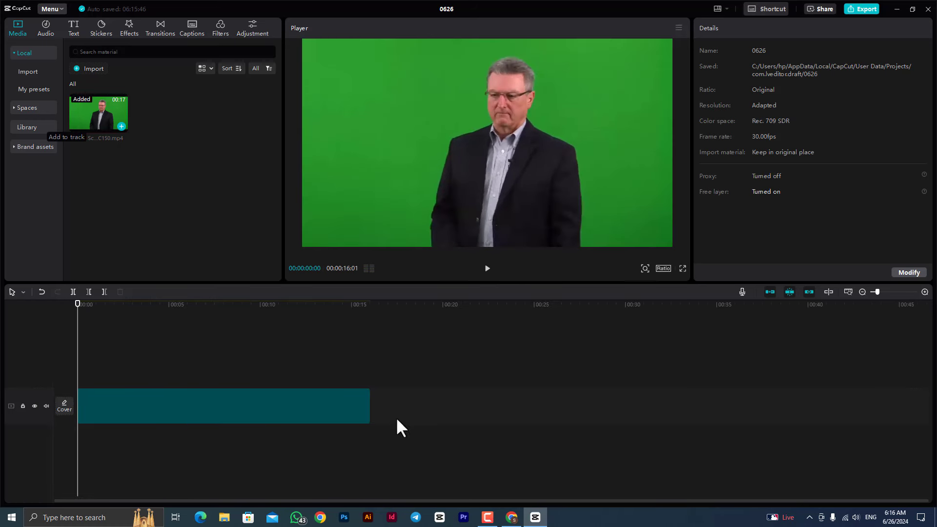
# Generate English auto-captions for the selected speaker clip.
pyautogui.click(350, 188)
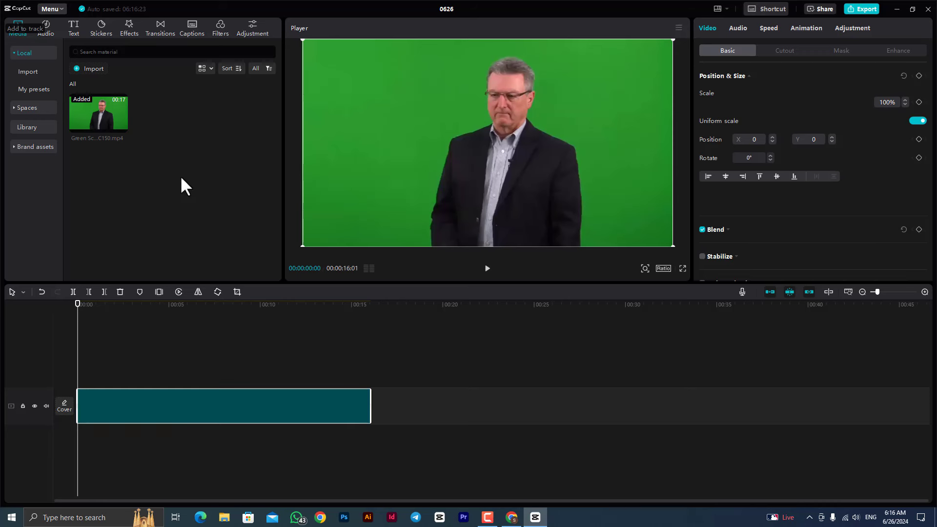
pyautogui.click(72, 26)
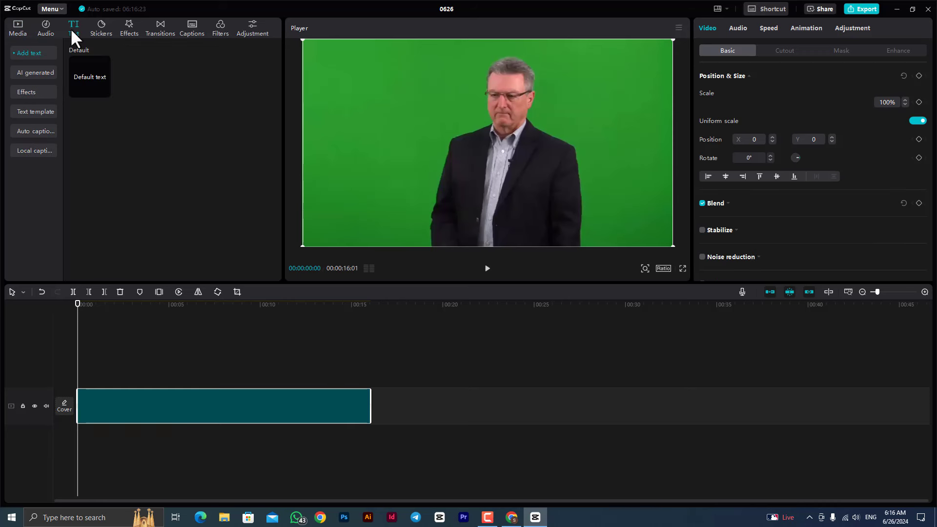
pyautogui.click(38, 133)
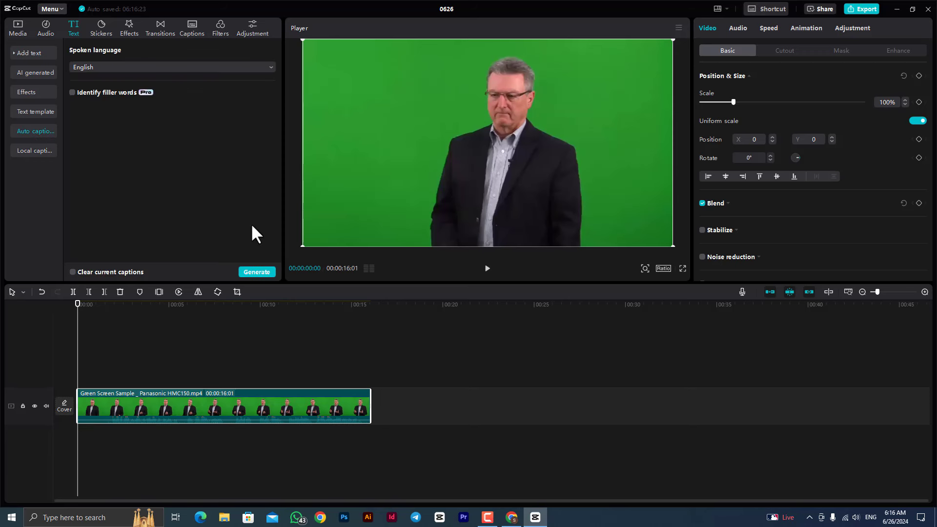
pyautogui.click(263, 271)
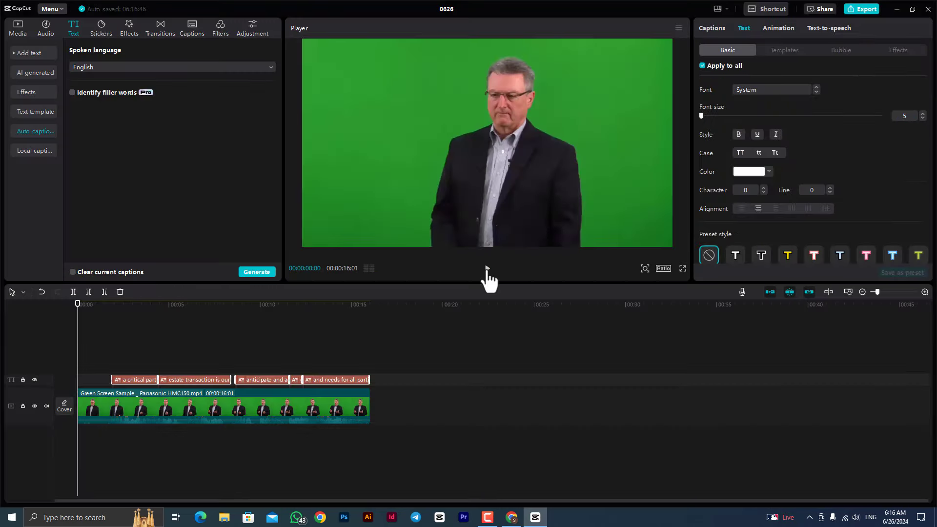
# Play through the new captions to review them, then list the caption lines.
pyautogui.click(486, 270)
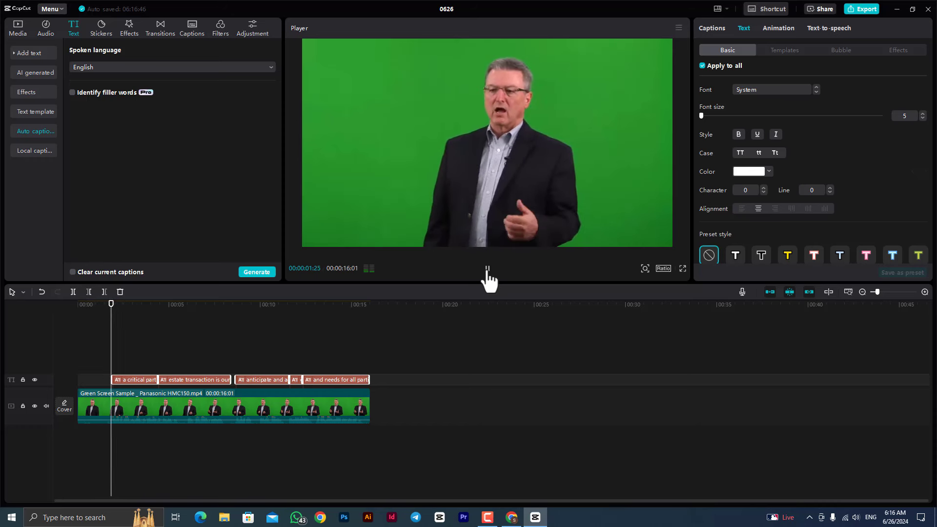
pyautogui.click(487, 269)
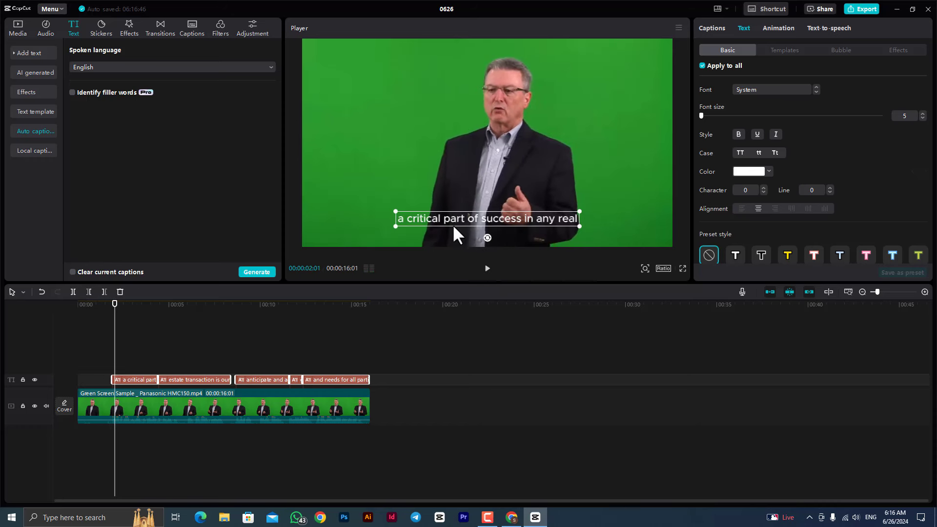
pyautogui.click(487, 269)
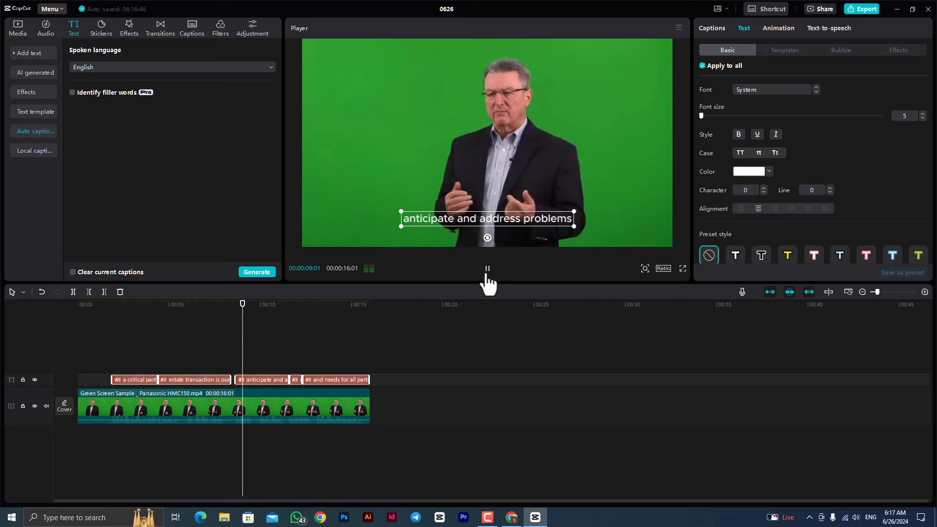
pyautogui.click(487, 269)
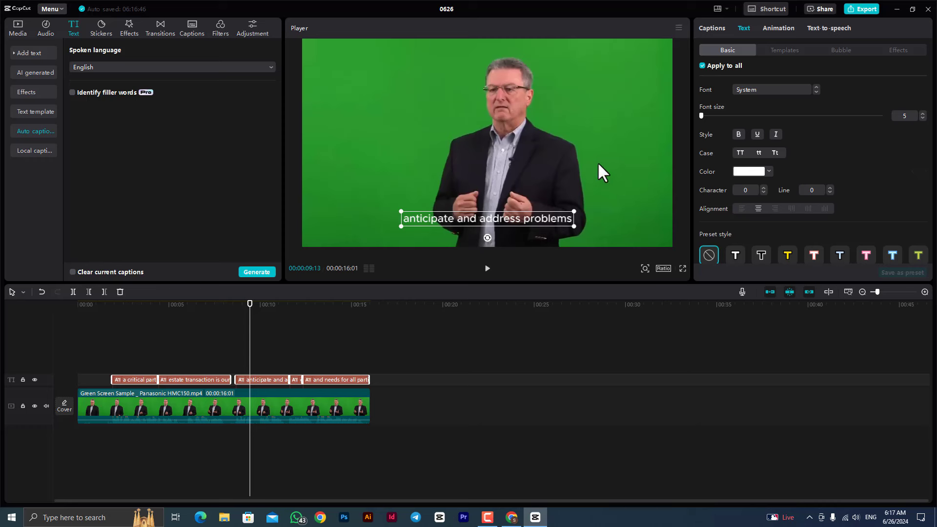
pyautogui.click(713, 28)
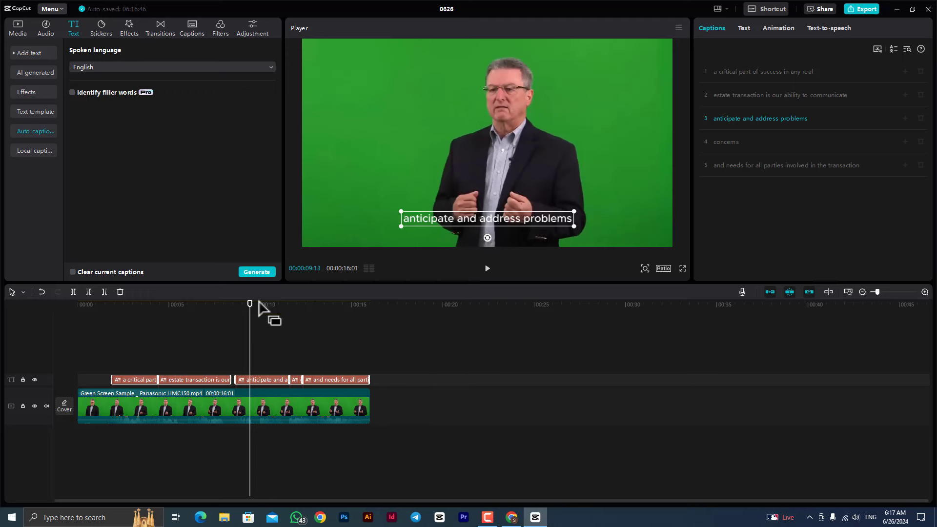
# Change the first caption's opening 'a' to a capital 'A'.
pyautogui.moveTo(250, 304); pyautogui.dragTo(129, 372)
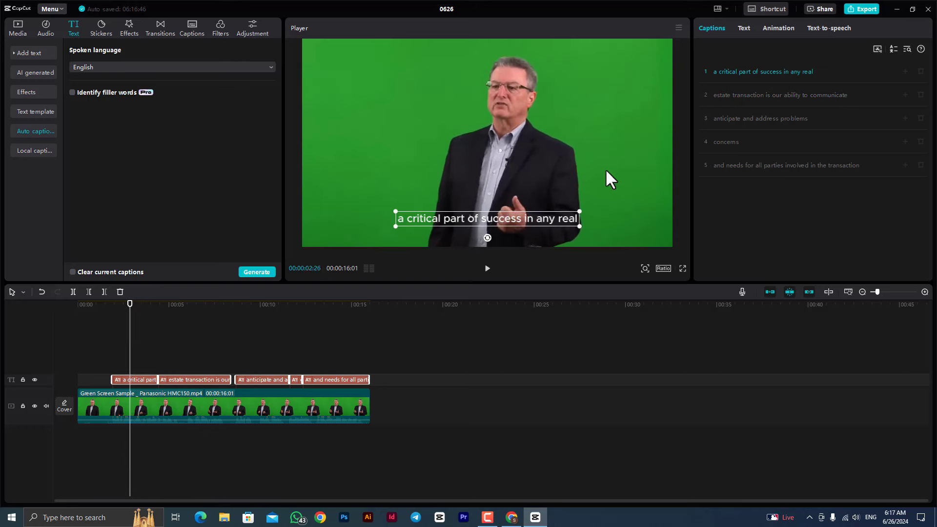
pyautogui.doubleClick(766, 71)
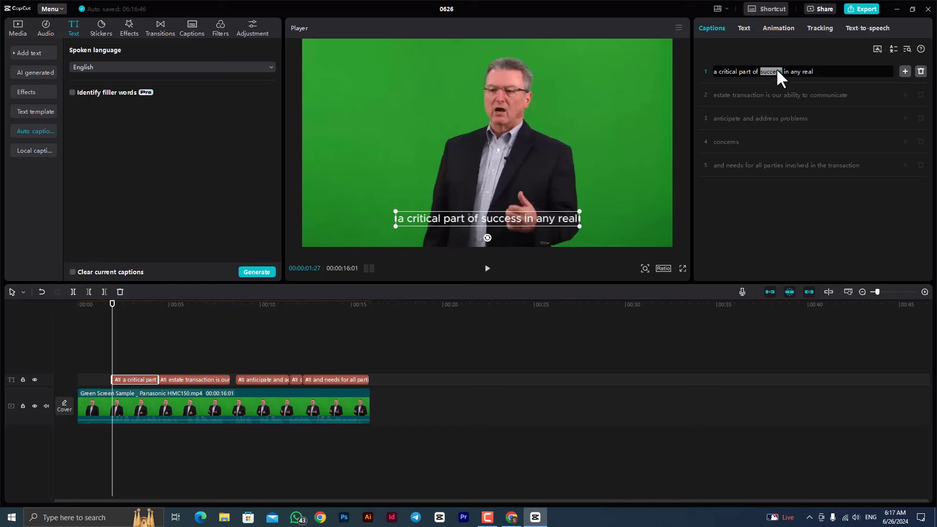
pyautogui.click(715, 72)
pyautogui.write('A')
pyautogui.click(832, 72)
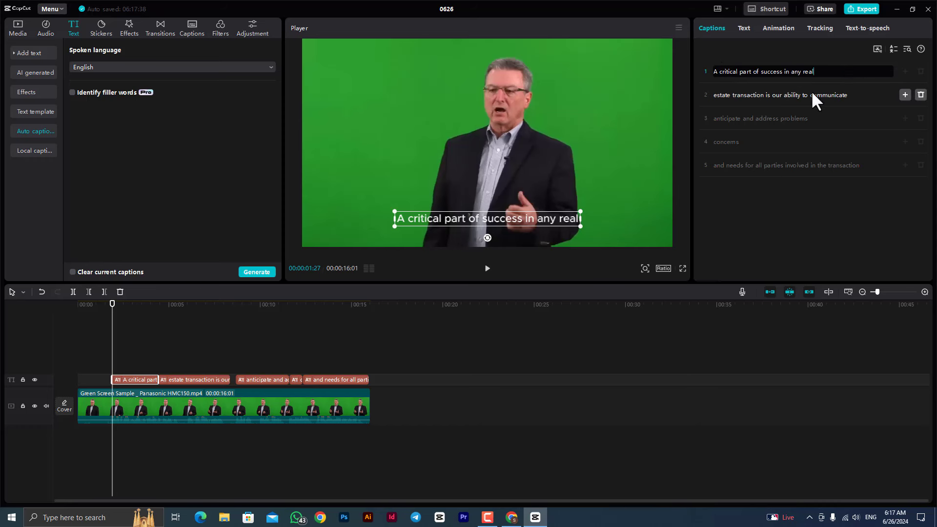
pyautogui.click(761, 71)
# Play back to check 'A critical part of success in any real'.
pyautogui.click(488, 268)
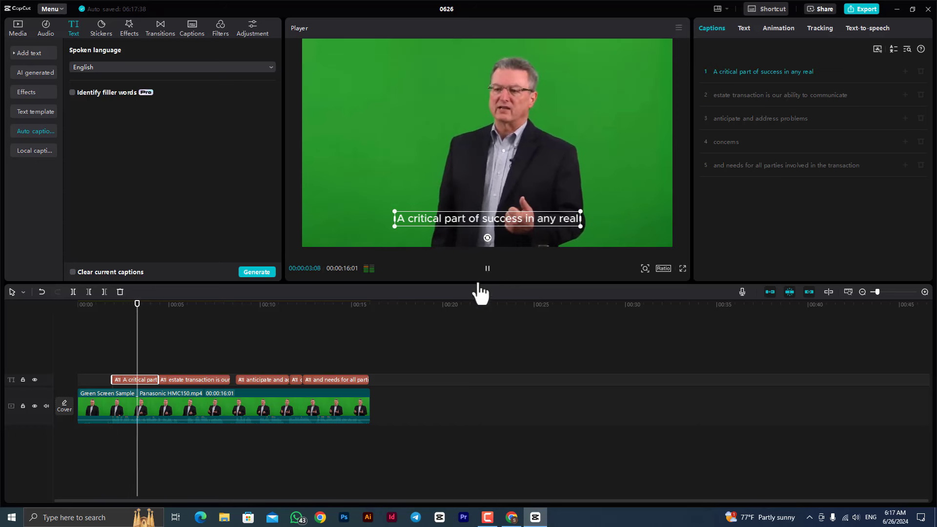
pyautogui.press('space')
pyautogui.click(284, 411)
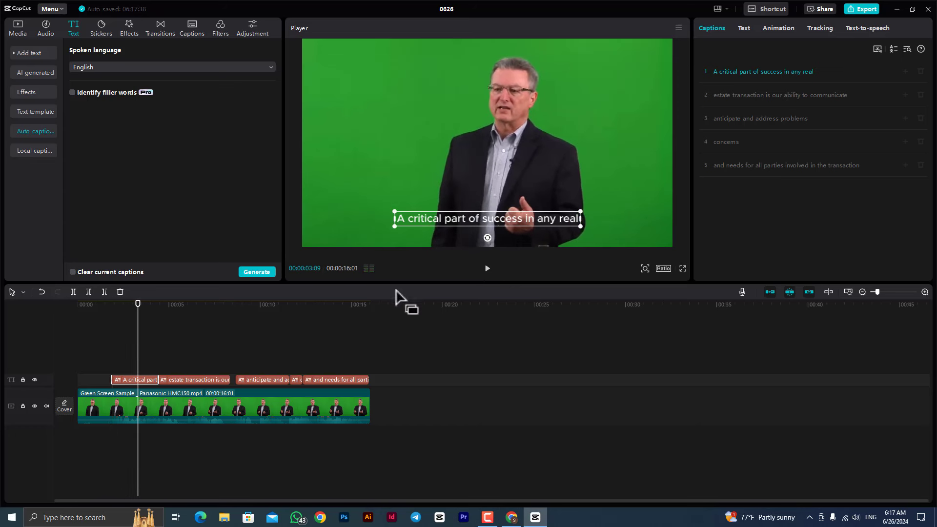
# Turn on Auto reframe for the speaker clip and apply a 9:16 ratio.
pyautogui.click(231, 406)
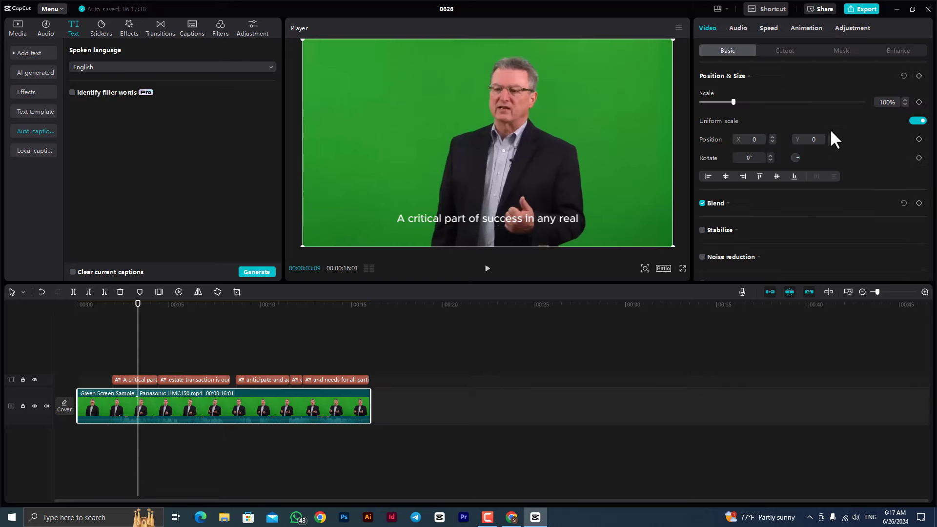
pyautogui.scroll(-5, 740, 198)
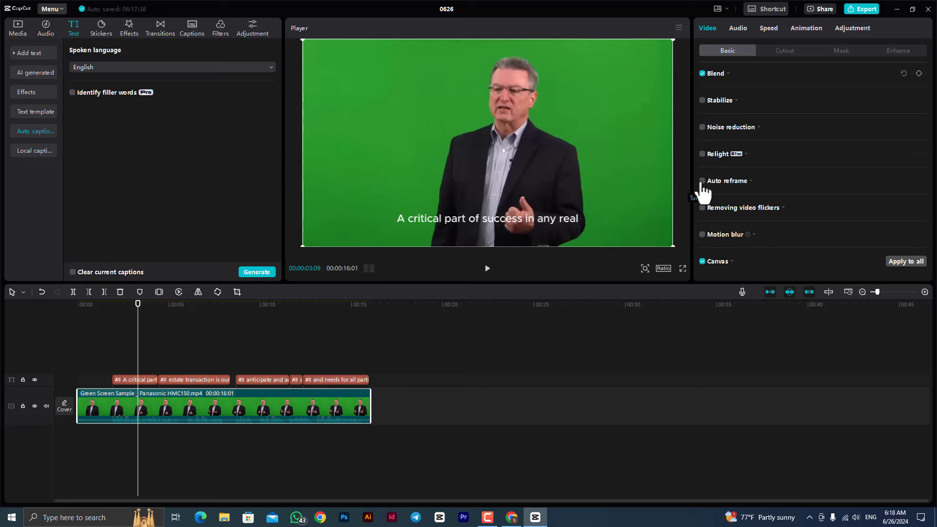
pyautogui.click(663, 269)
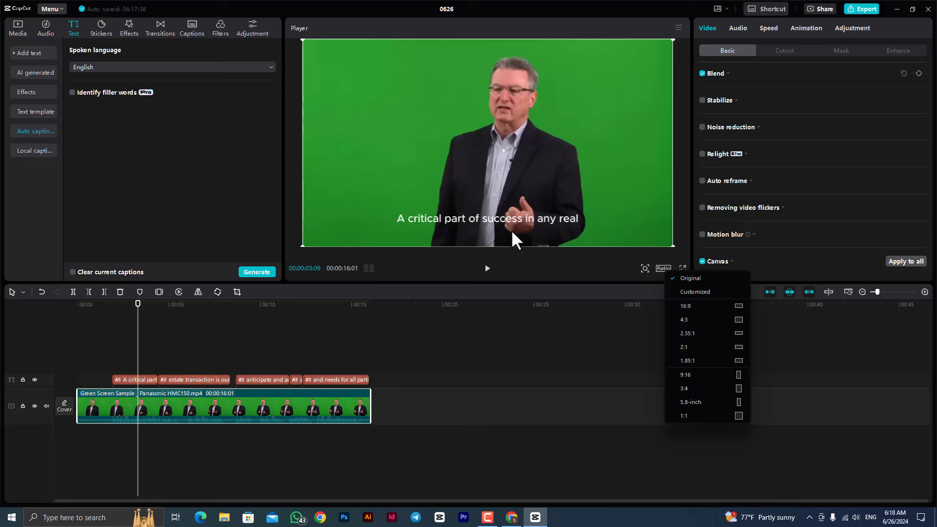
pyautogui.click(703, 181)
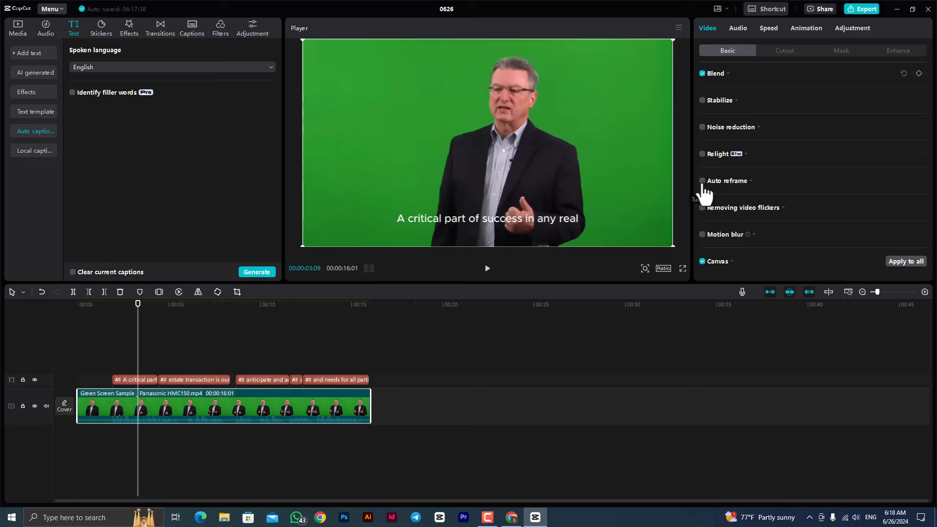
pyautogui.click(703, 181)
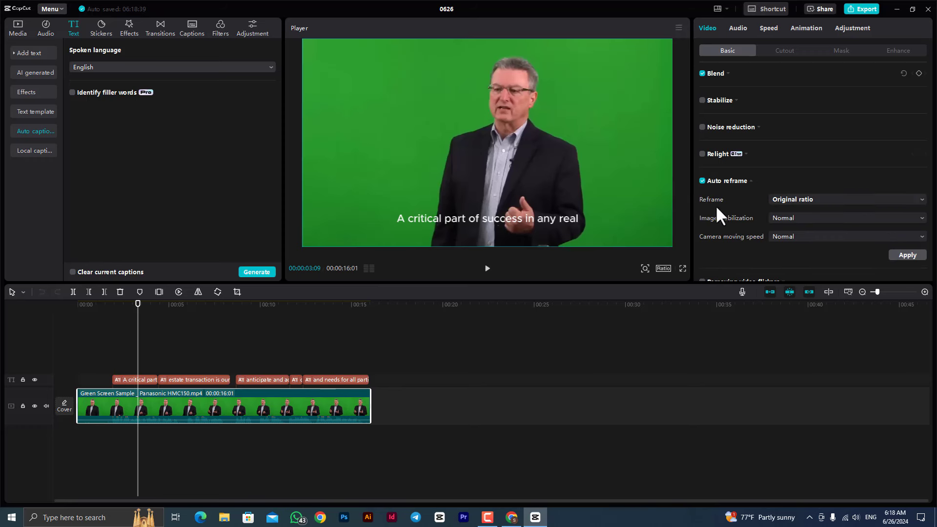
pyautogui.click(815, 200)
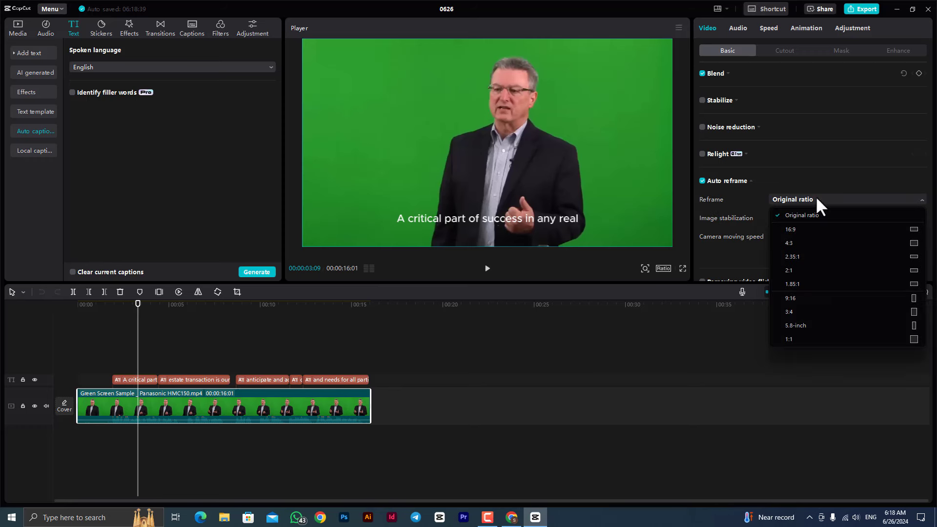
pyautogui.click(809, 298)
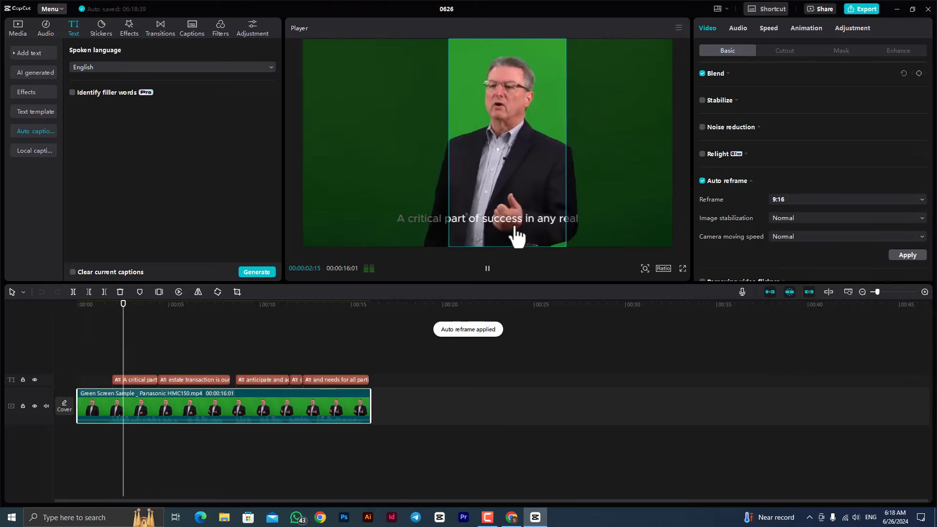
pyautogui.scroll(-2, 906, 205)
pyautogui.click(907, 182)
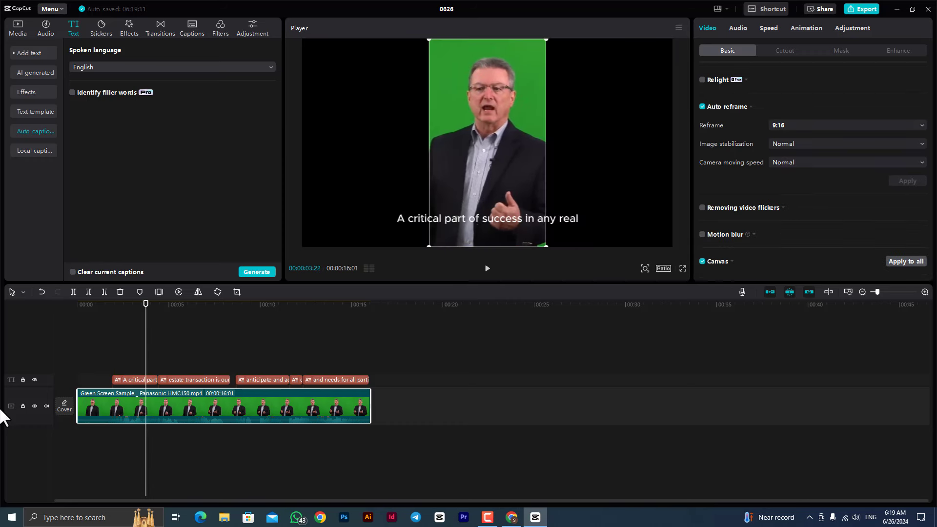
# Return to the start and set the project canvas ratio to 9:16.
pyautogui.click(471, 360)
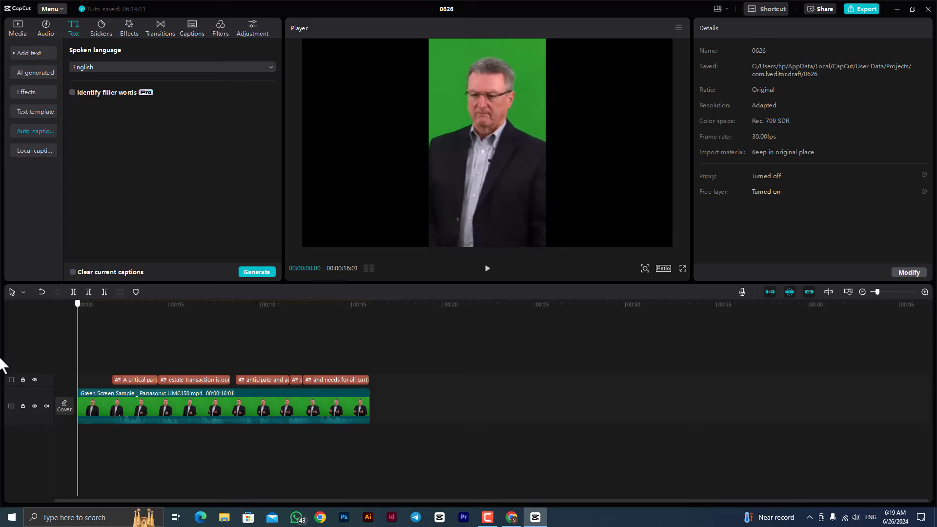
pyautogui.press('space')
pyautogui.press('Home')
pyautogui.click(205, 419)
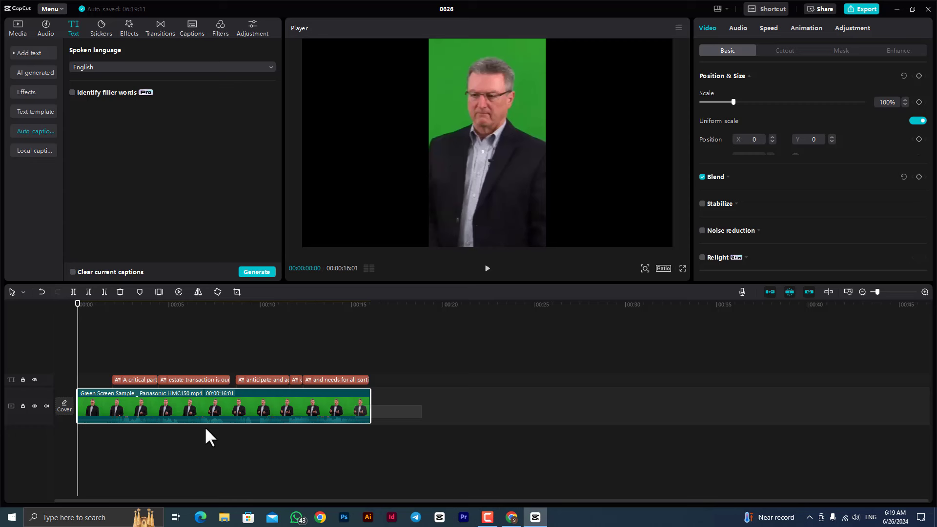
pyautogui.click(663, 268)
pyautogui.click(688, 372)
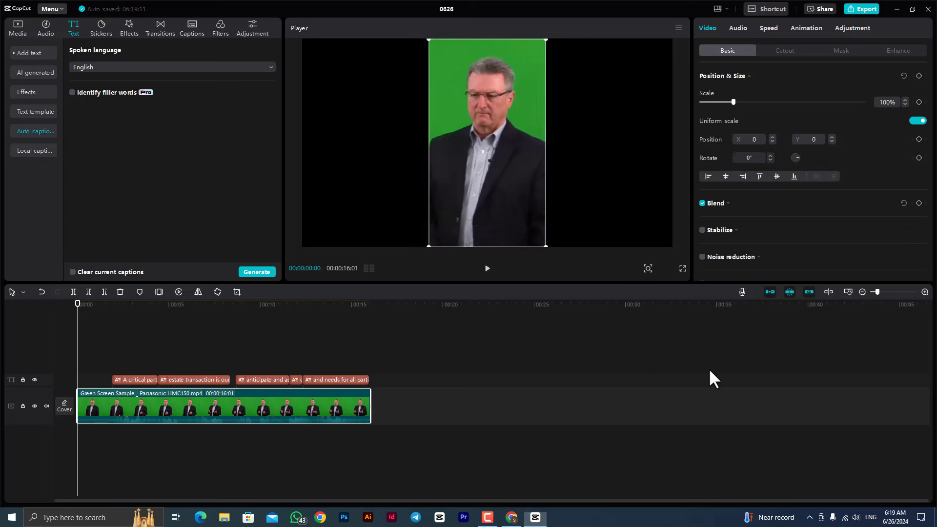
# Play the preview to check the clip filling the vertical 9:16 frame.
pyautogui.click(487, 269)
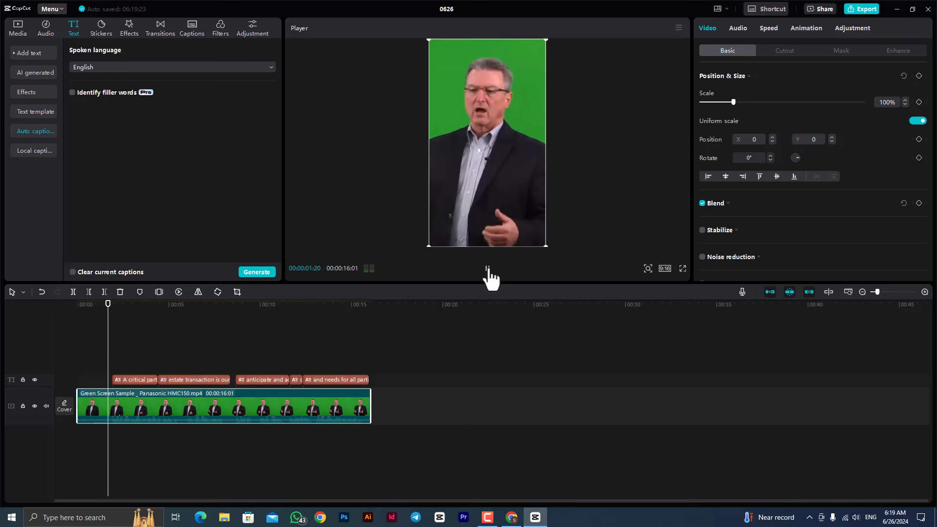
pyautogui.click(487, 269)
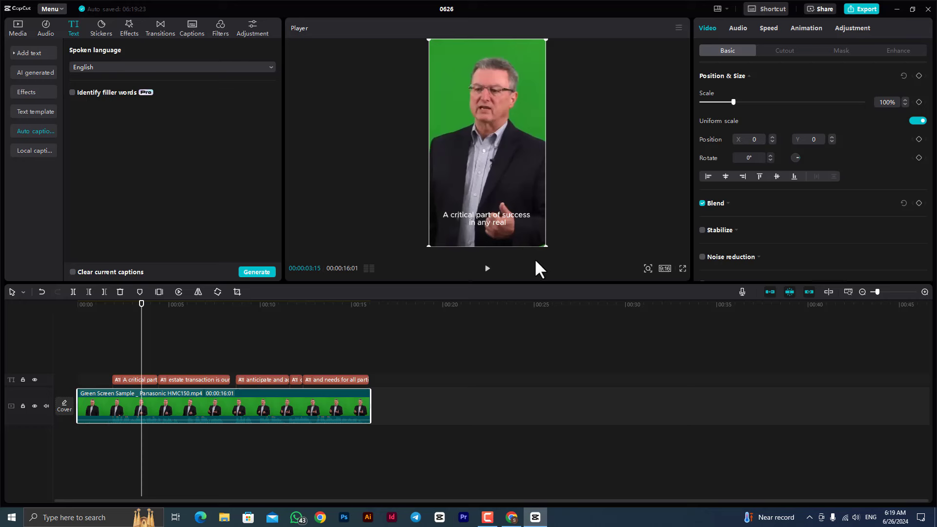
pyautogui.click(487, 268)
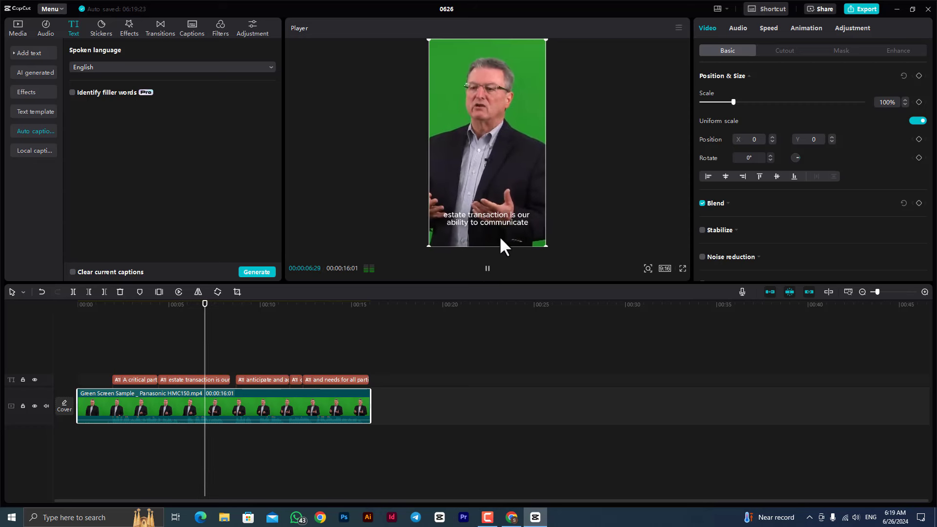
pyautogui.click(488, 275)
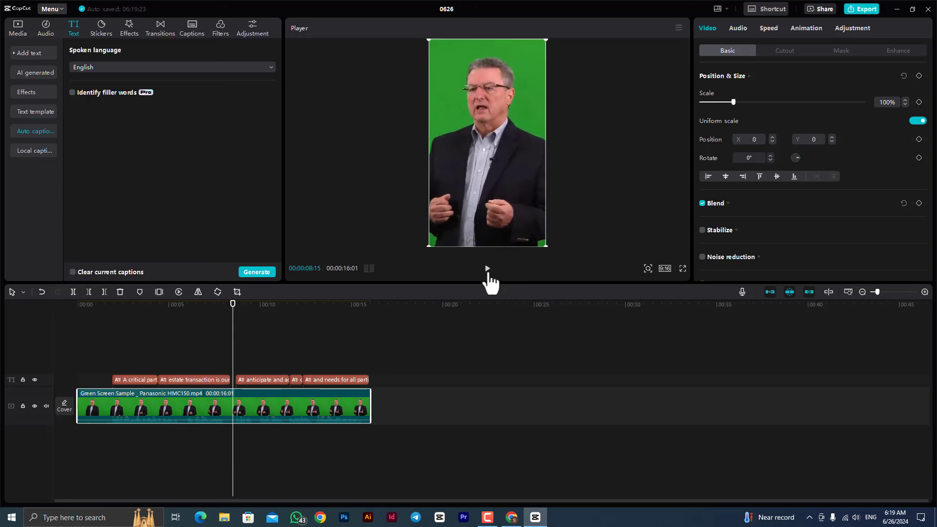
pyautogui.click(133, 68)
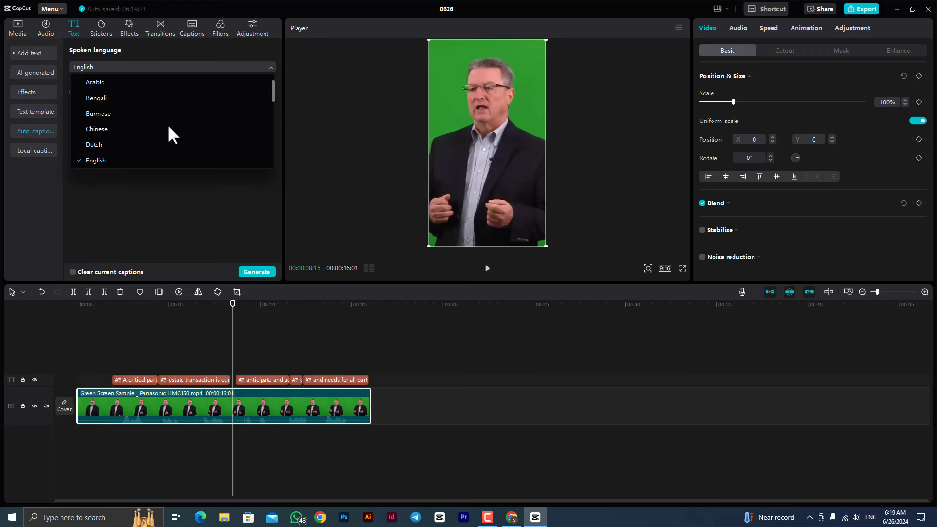
pyautogui.scroll(1, 174, 135)
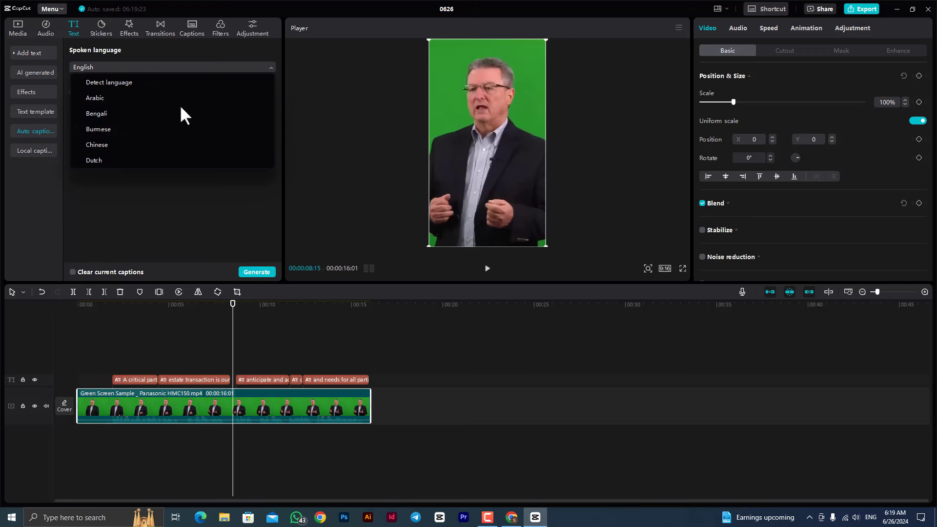
pyautogui.scroll(-3, 180, 105)
pyautogui.scroll(1, 180, 105)
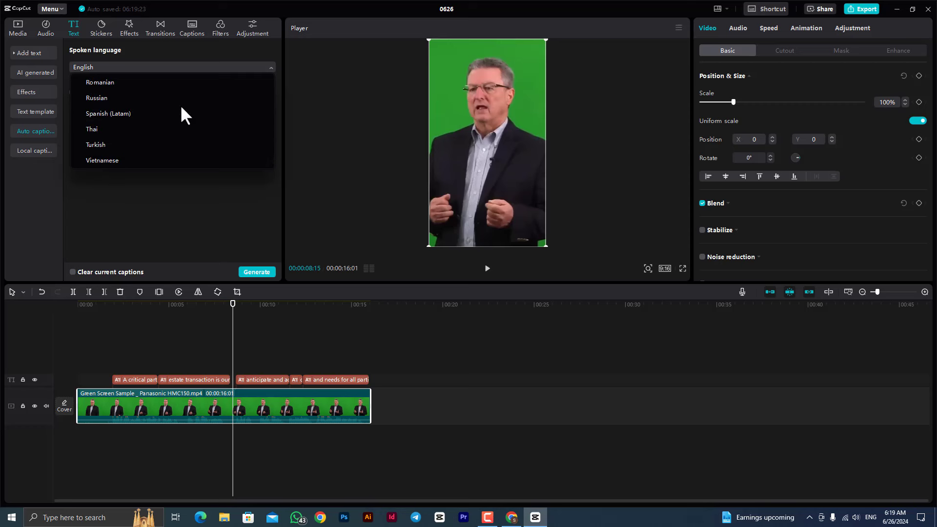
pyautogui.scroll(5, 181, 108)
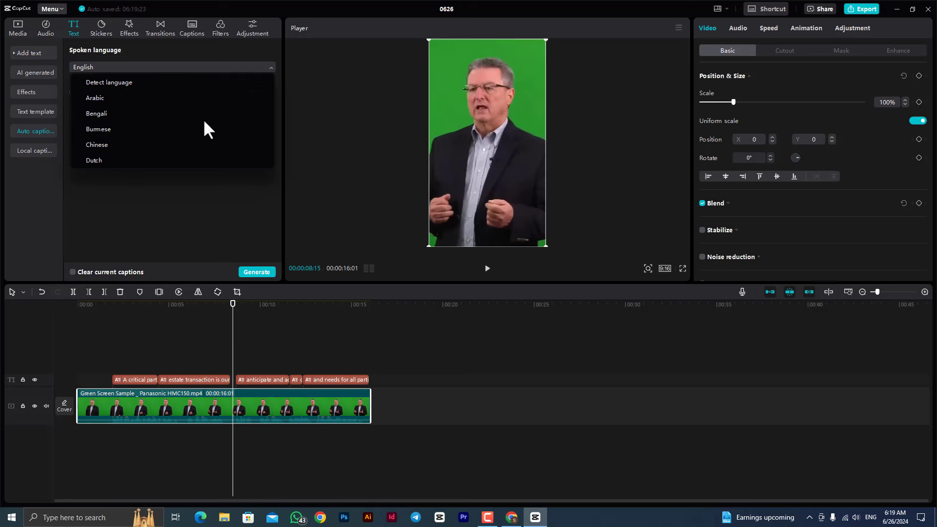
pyautogui.click(225, 304)
pyautogui.moveTo(185, 304); pyautogui.dragTo(165, 304)
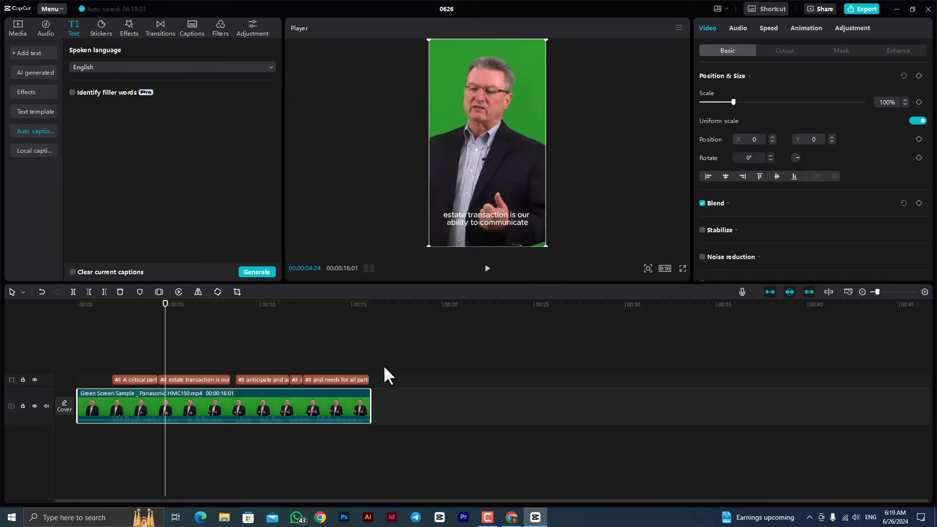
# Change the font of all captions to Komika Title - Axis.
pyautogui.click(382, 377)
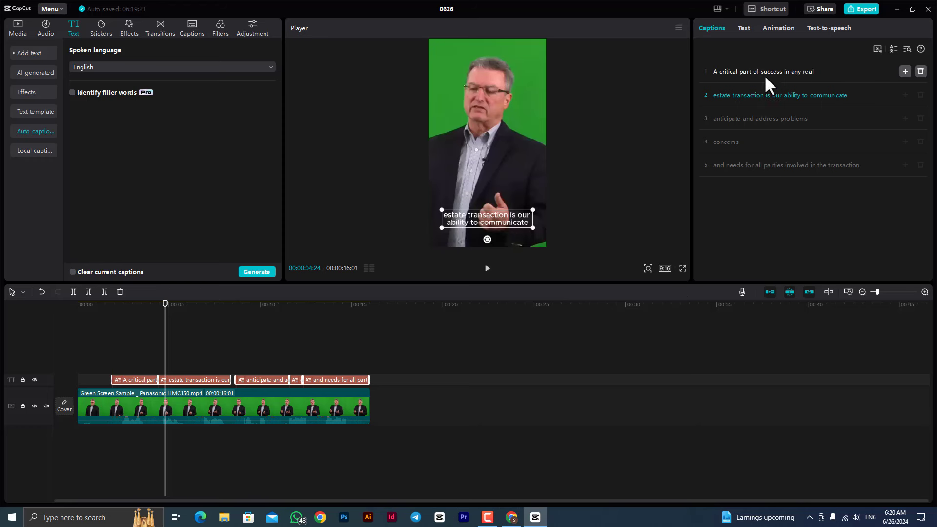
pyautogui.click(743, 29)
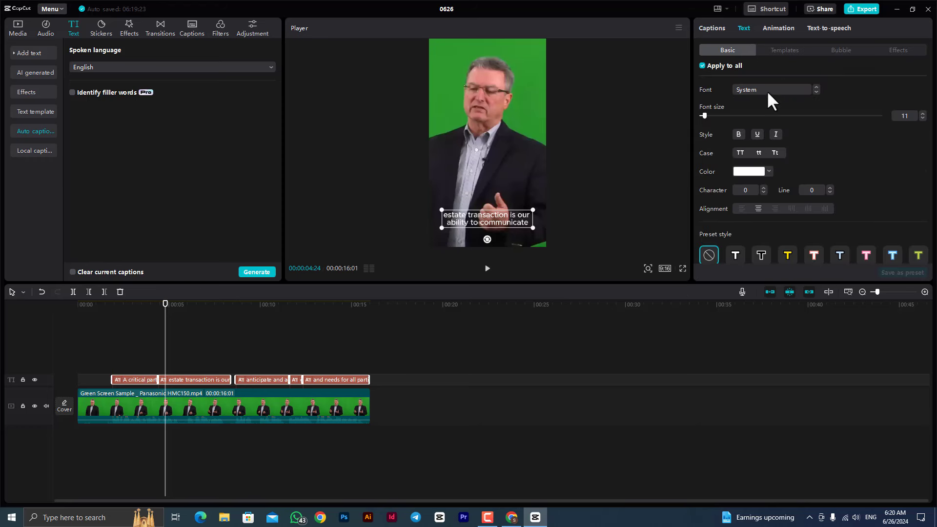
pyautogui.click(790, 90)
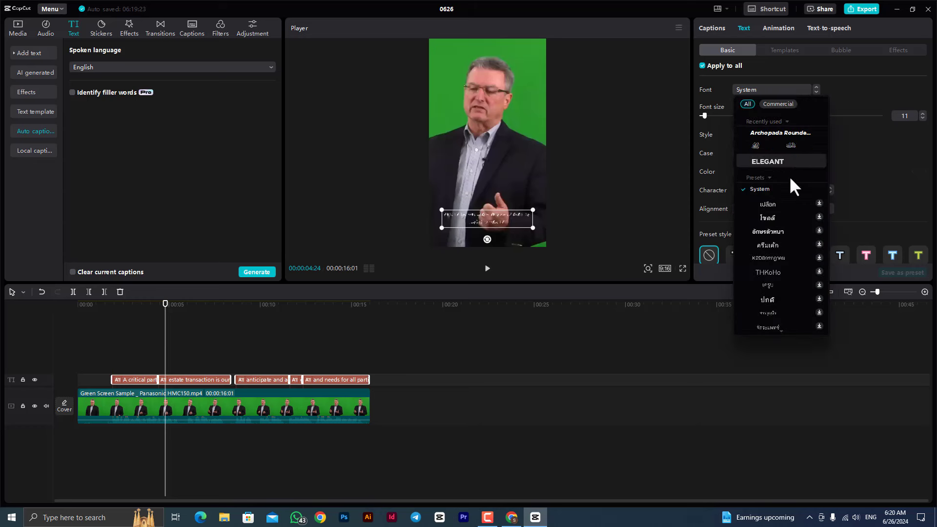
pyautogui.scroll(-10, 790, 274)
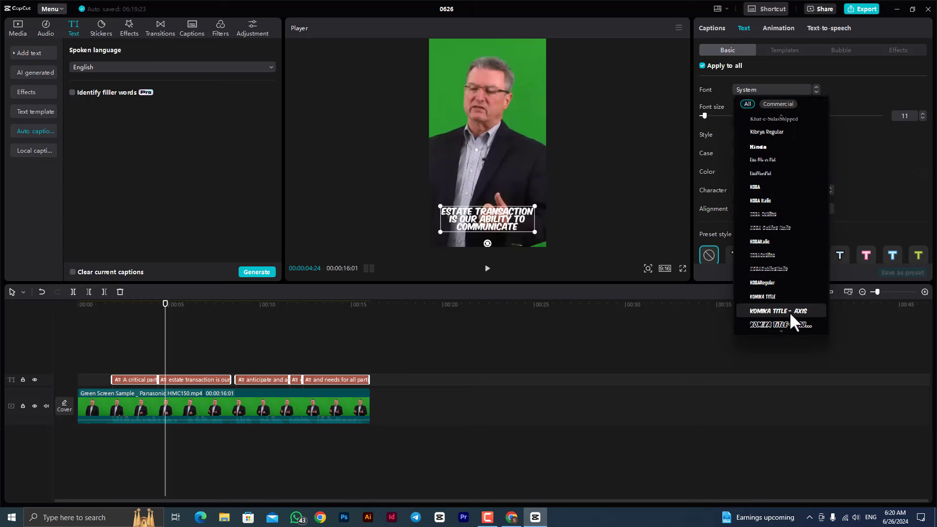
pyautogui.click(790, 312)
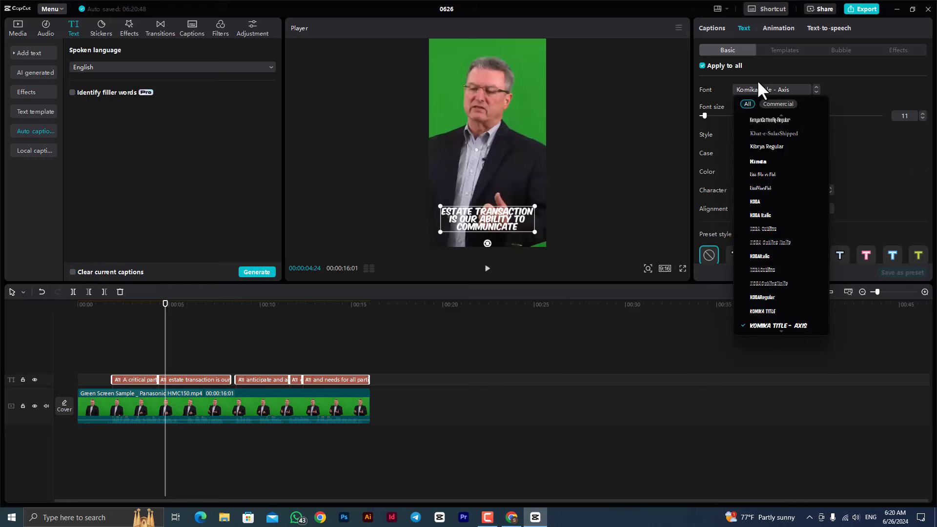
# Apply the yellow caption style preset to the captions.
pyautogui.click(842, 80)
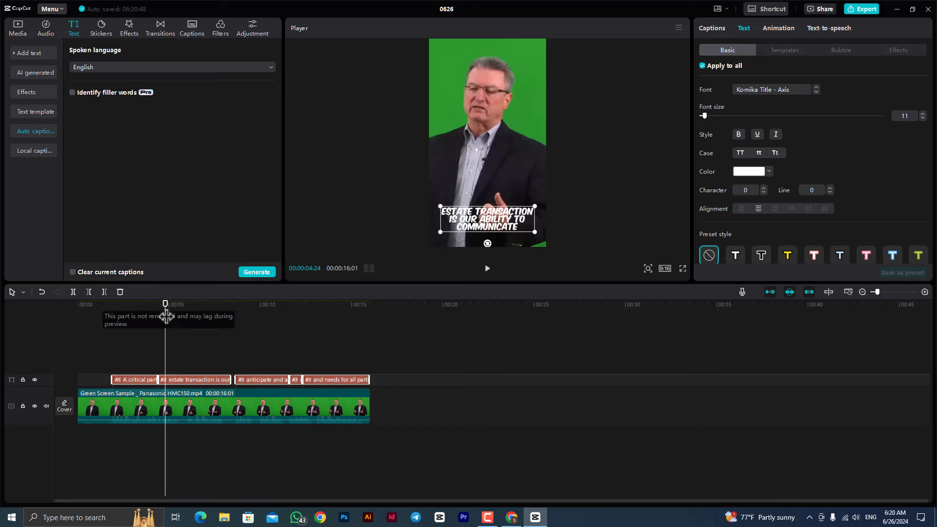
pyautogui.moveTo(153, 318); pyautogui.dragTo(124, 317)
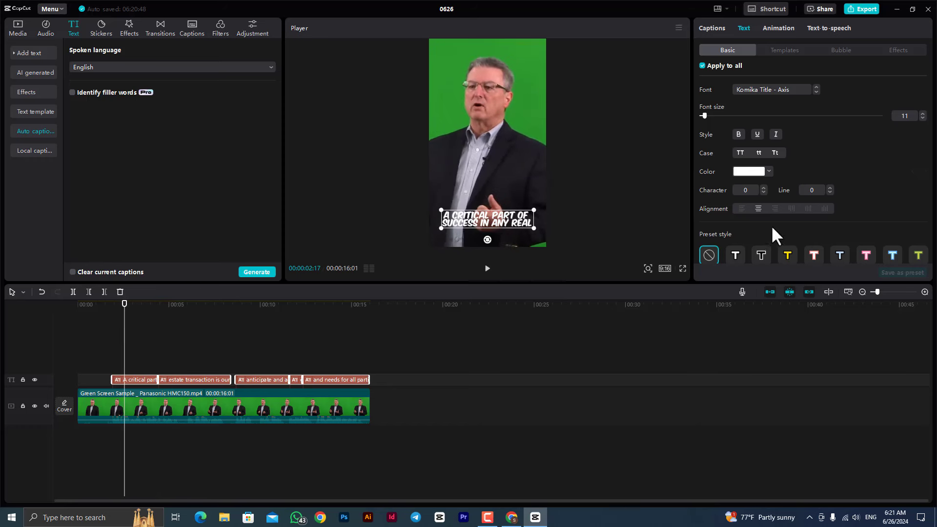
pyautogui.click(786, 255)
pyautogui.scroll(-2, 787, 220)
pyautogui.scroll(2, 794, 224)
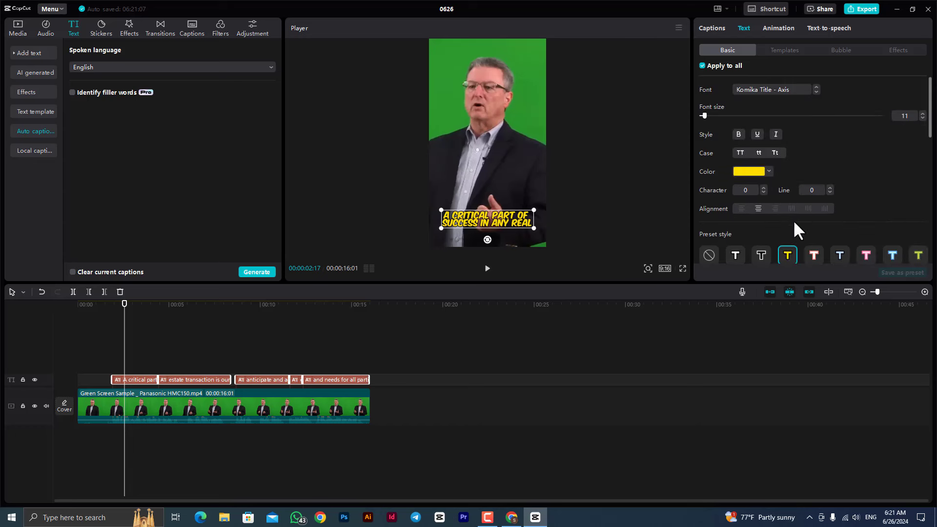
pyautogui.scroll(-3, 783, 225)
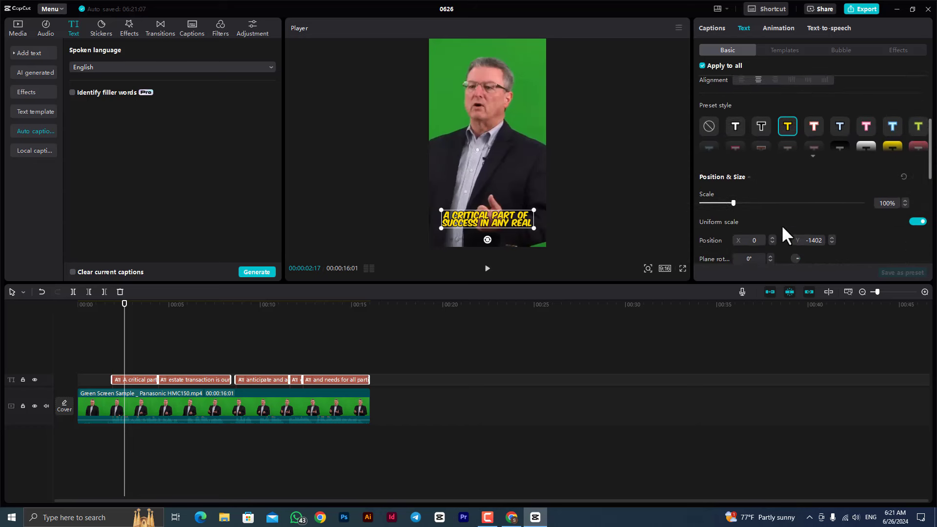
pyautogui.scroll(3, 781, 224)
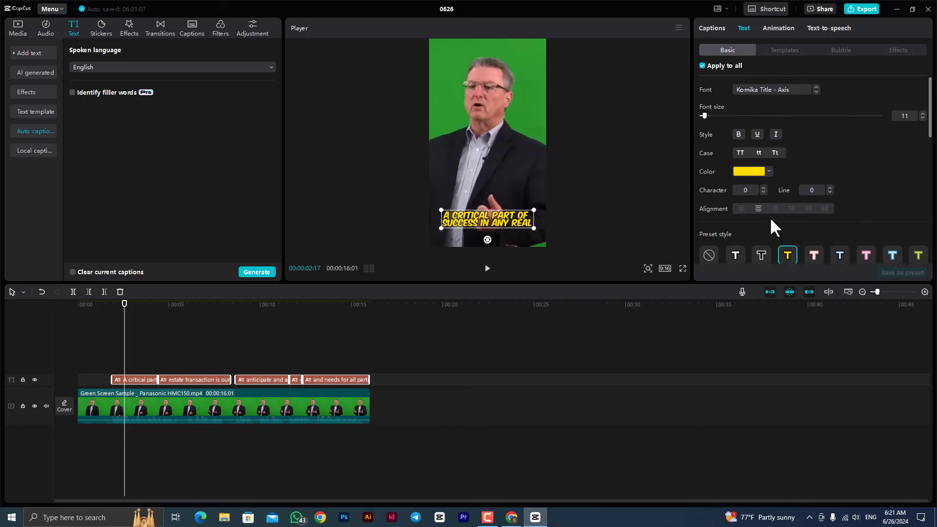
pyautogui.click(747, 170)
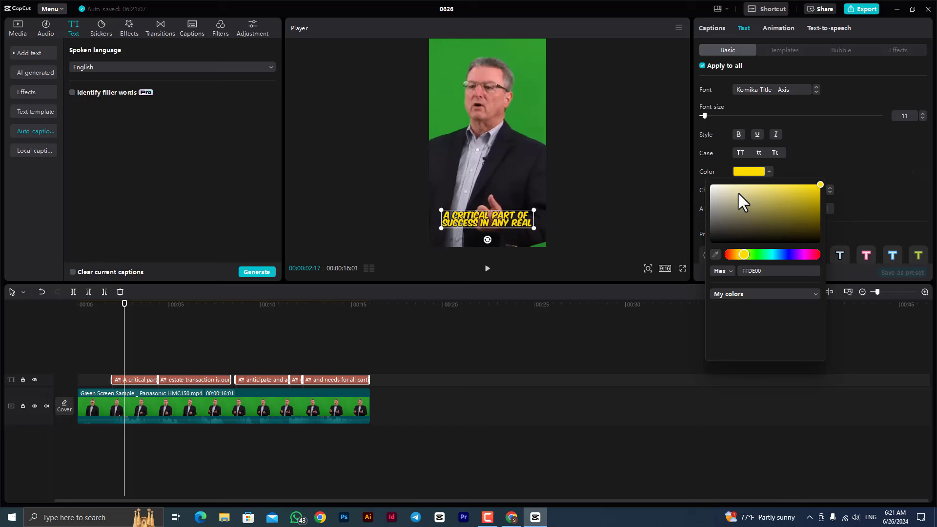
pyautogui.click(855, 157)
# Thicken the captions' black stroke to thickness 80.
pyautogui.scroll(-5, 777, 210)
pyautogui.scroll(-4, 759, 201)
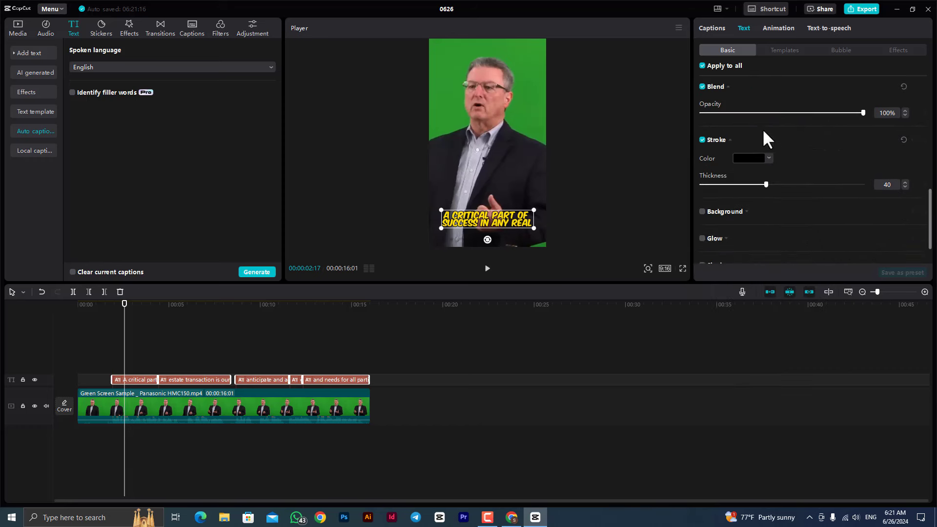
pyautogui.click(751, 139)
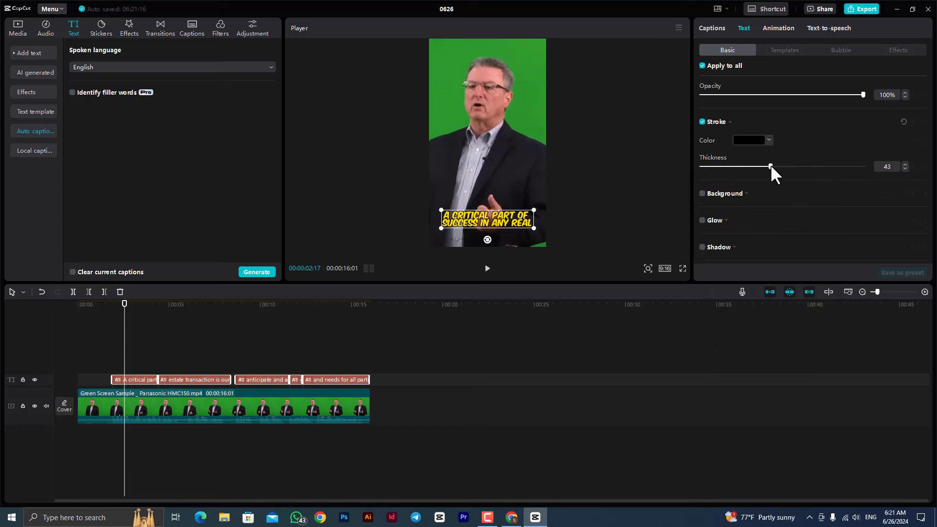
pyautogui.moveTo(774, 164); pyautogui.dragTo(824, 175)
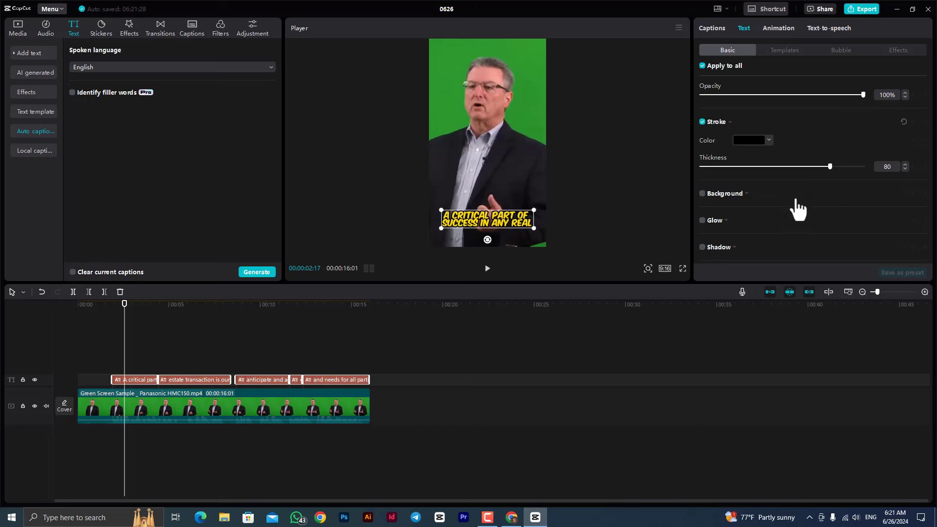
pyautogui.scroll(-1, 797, 209)
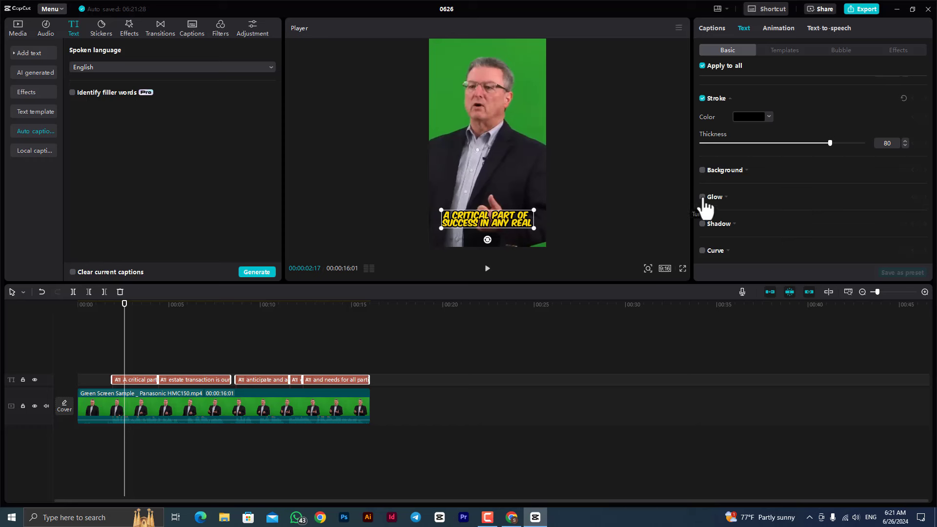
# Turn on caption glow and set its colour to orange-yellow FFBF17.
pyautogui.click(702, 197)
pyautogui.scroll(-4, 731, 250)
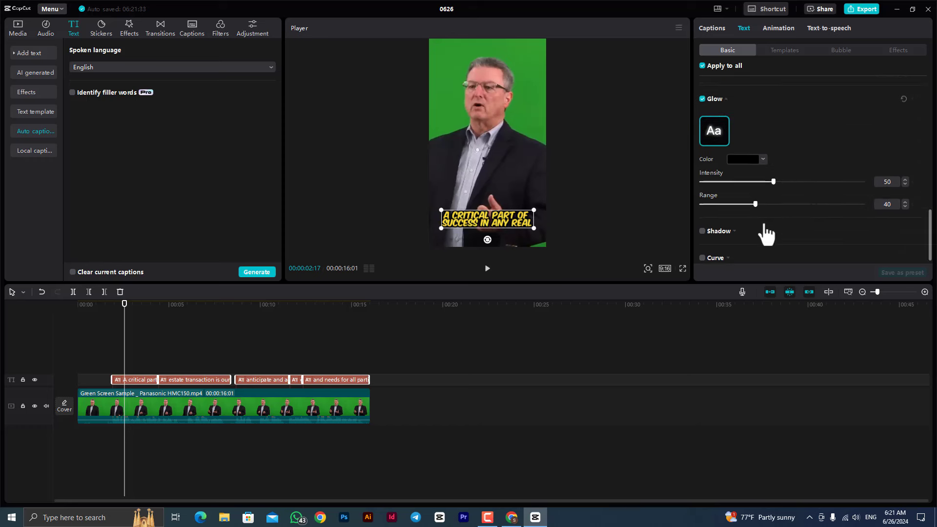
pyautogui.click(761, 148)
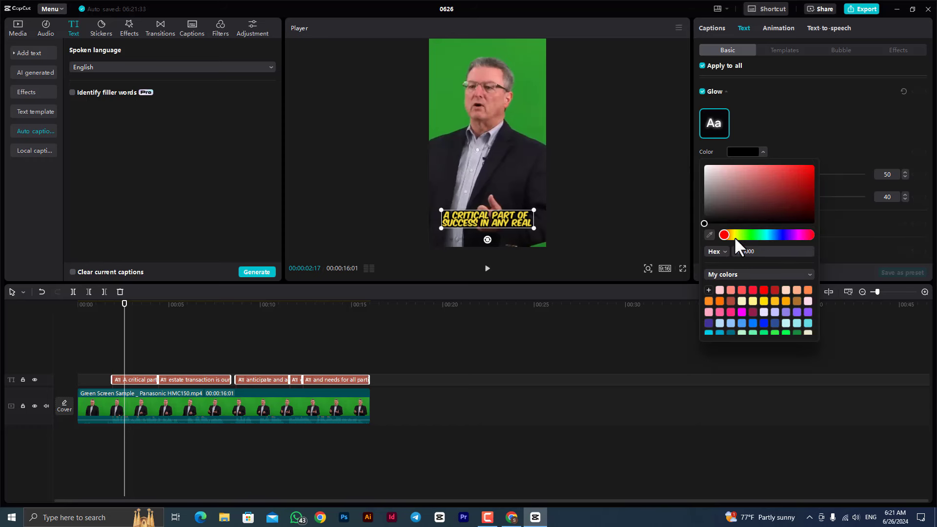
pyautogui.click(778, 301)
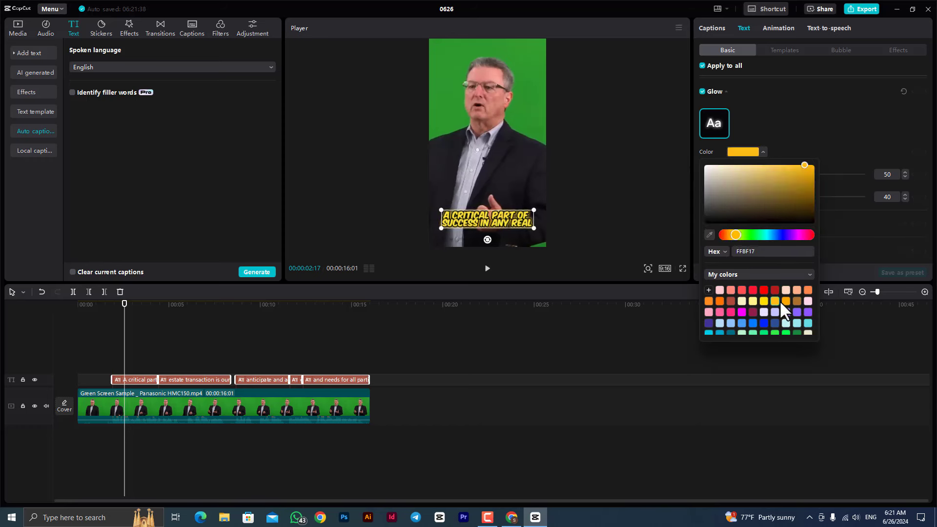
pyautogui.click(850, 163)
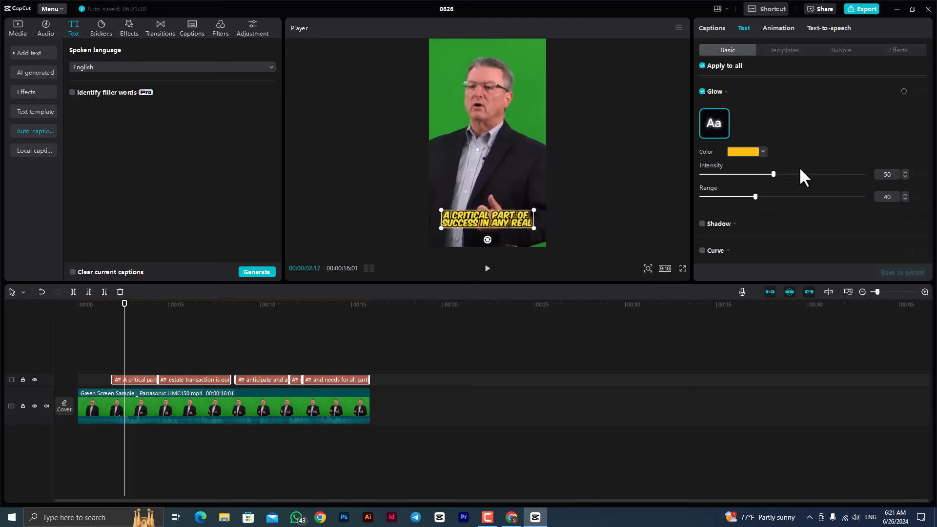
pyautogui.scroll(10, 757, 181)
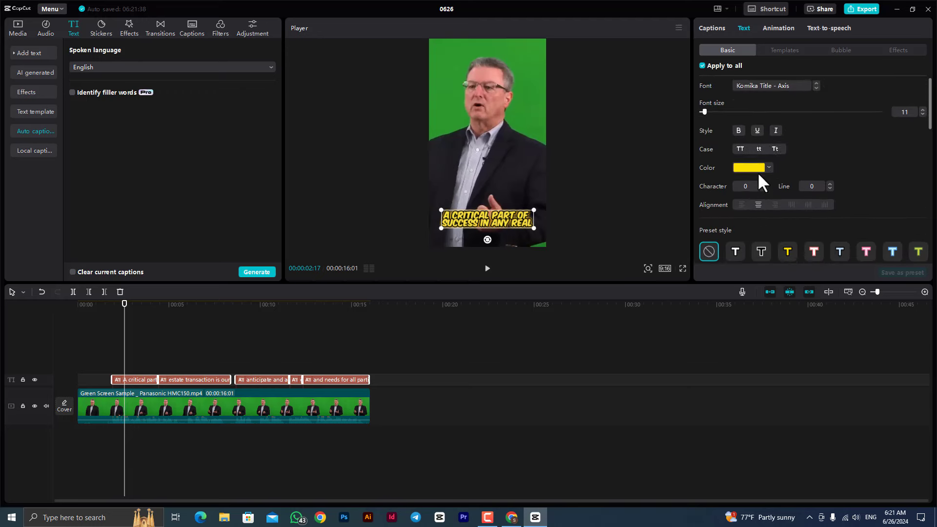
pyautogui.scroll(-5, 757, 171)
pyautogui.scroll(-2, 813, 146)
pyautogui.scroll(6, 812, 136)
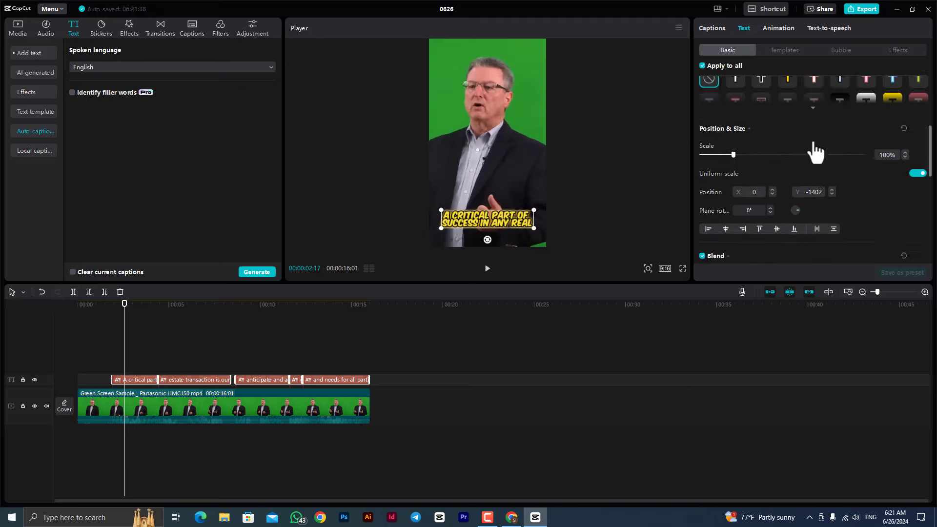
pyautogui.scroll(1, 807, 147)
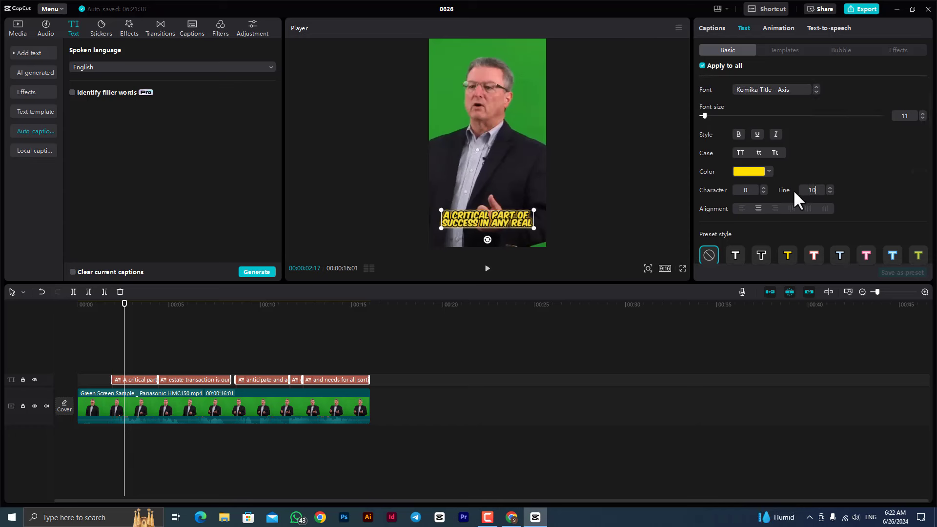
# Apply caption line spacing 10, preview from the start, and reselect all caption clips.
pyautogui.click(866, 159)
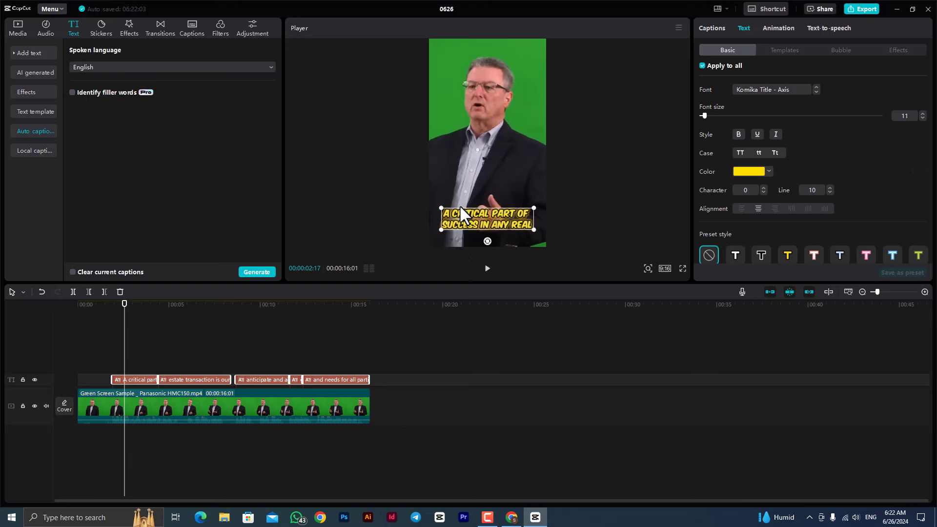
pyautogui.moveTo(78, 318); pyautogui.dragTo(86, 329)
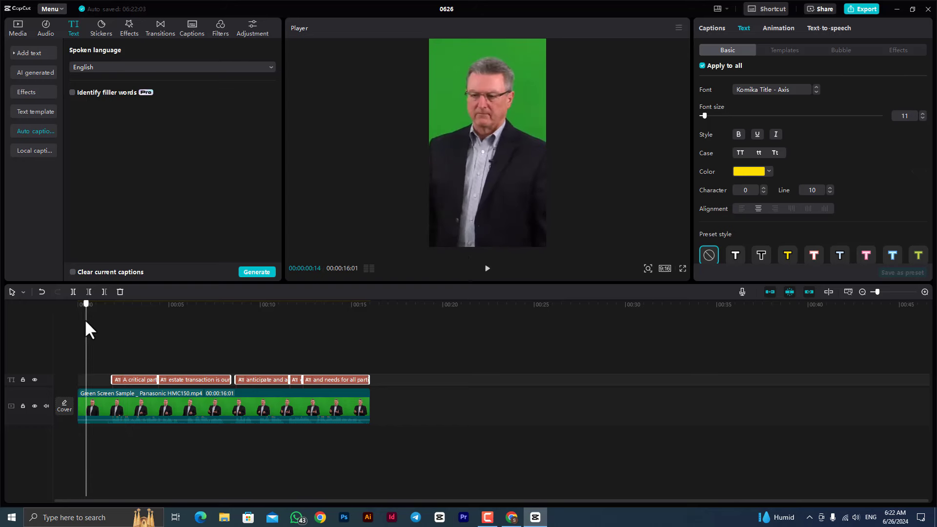
pyautogui.click(487, 268)
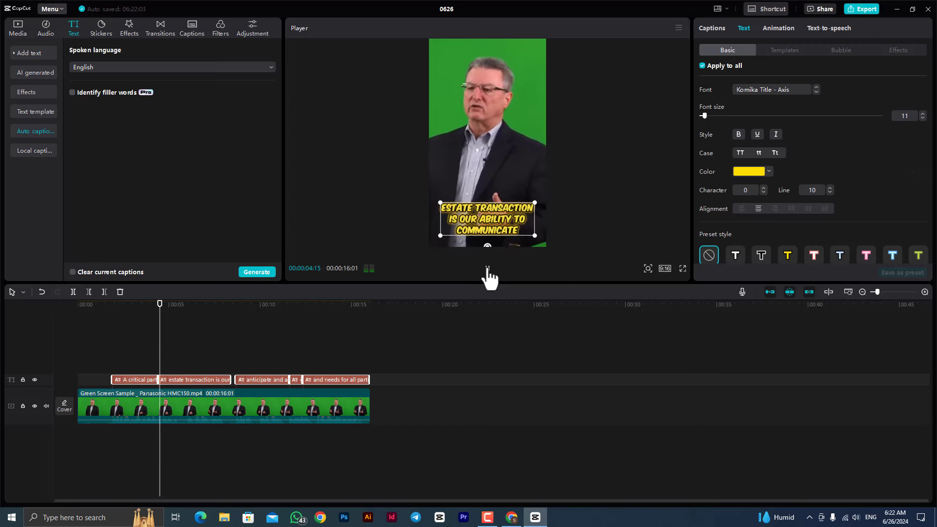
pyautogui.click(486, 268)
pyautogui.click(129, 361)
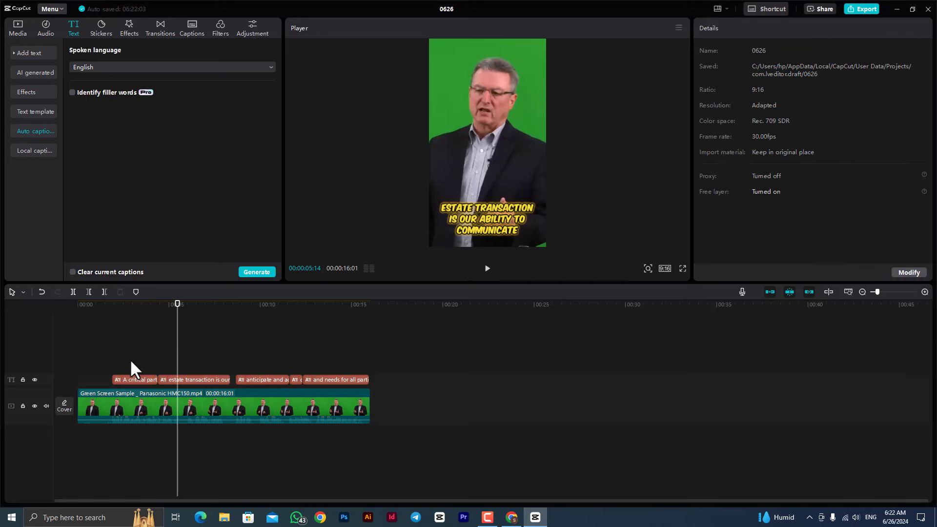
pyautogui.moveTo(130, 361); pyautogui.dragTo(347, 380)
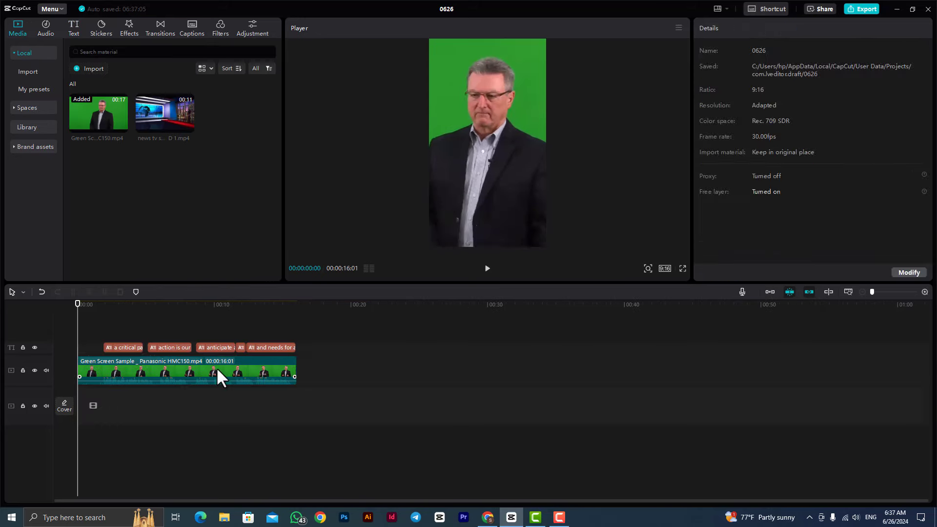
# Select the green-screen clip, preview it, and move the playhead to about 00:00:01:27.
pyautogui.click(216, 367)
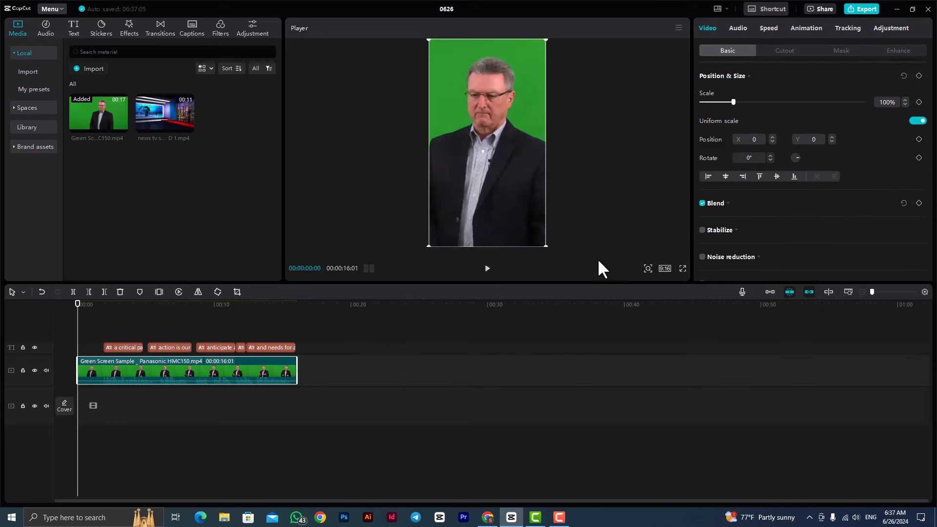
pyautogui.click(487, 269)
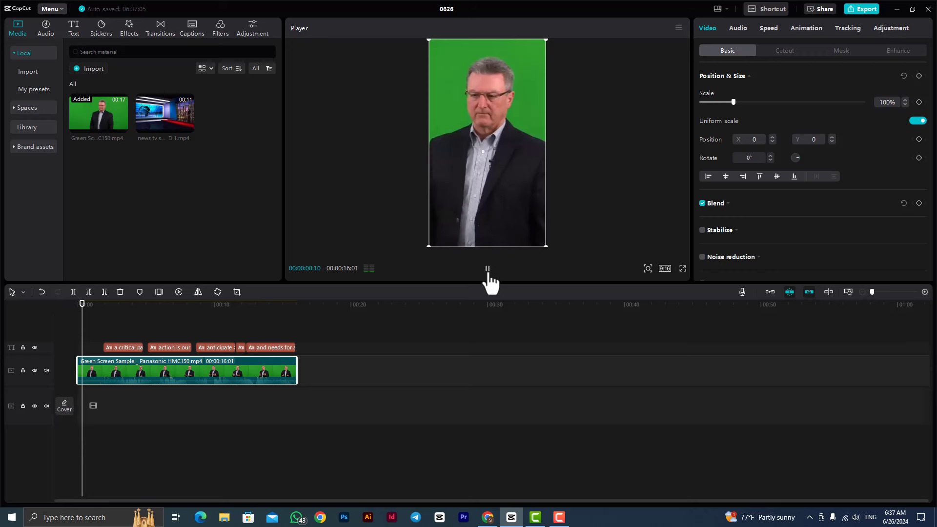
pyautogui.click(487, 269)
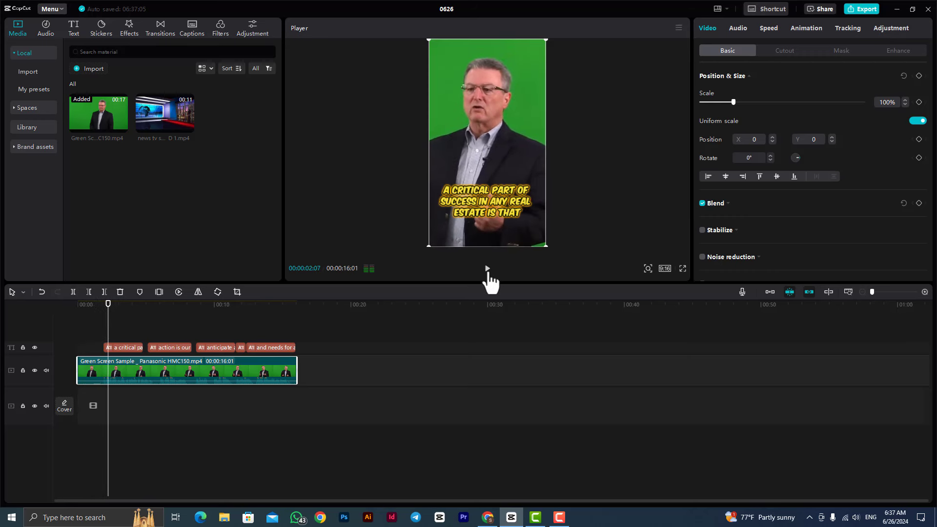
pyautogui.moveTo(69, 312); pyautogui.dragTo(106, 331)
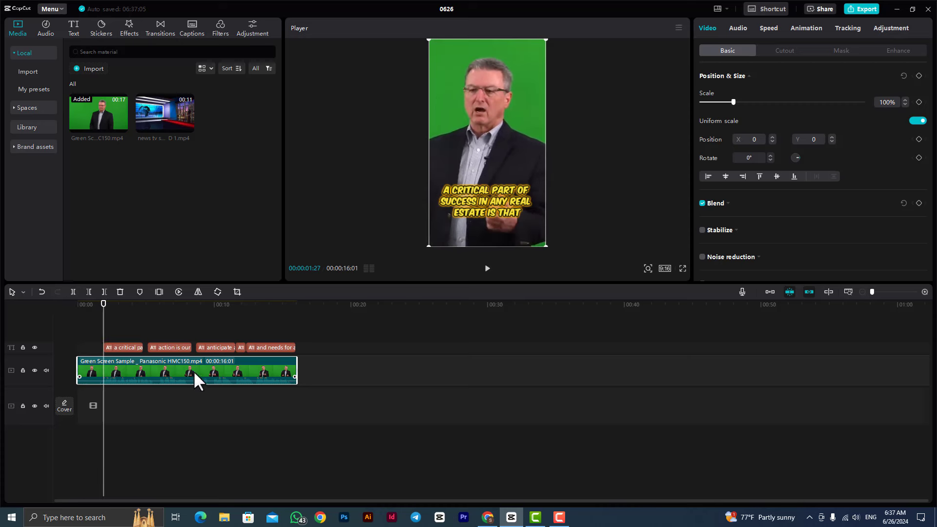
# Enable chroma key on the speaker clip, sample the green backdrop, and raise the strength.
pyautogui.click(780, 52)
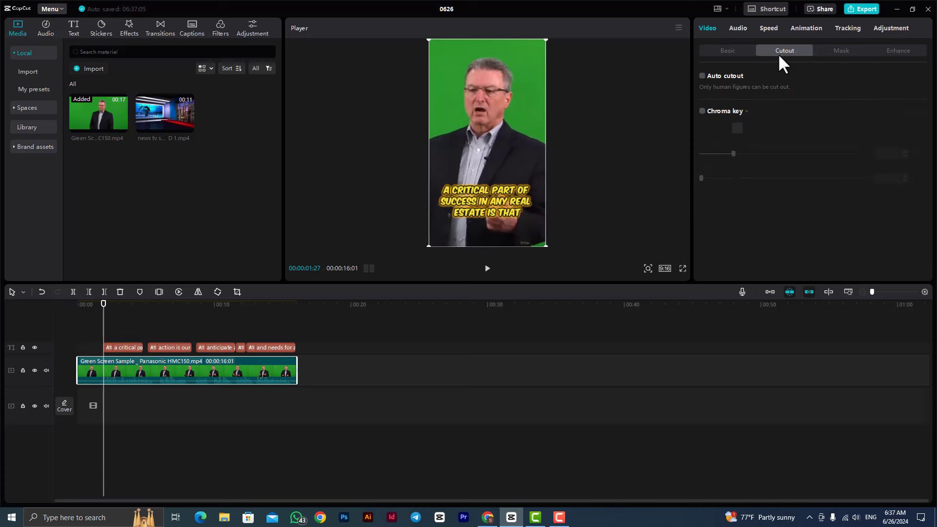
pyautogui.click(703, 112)
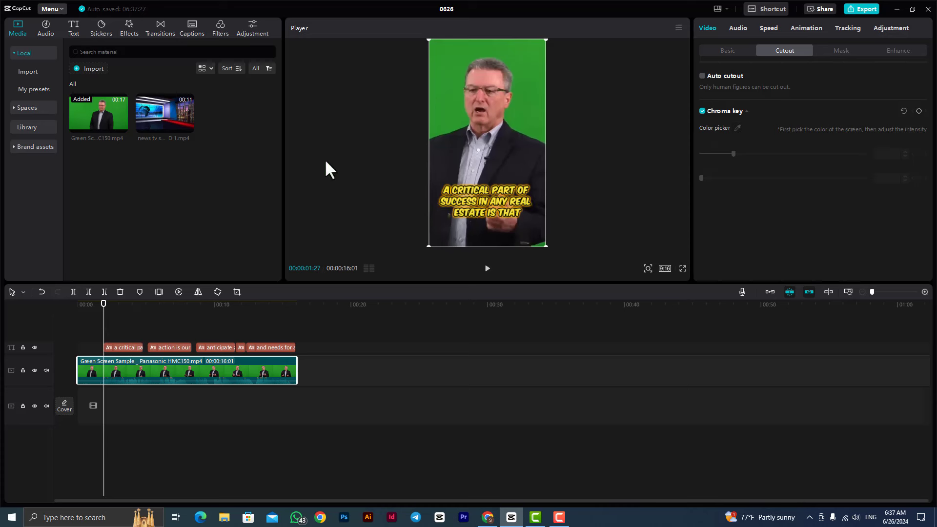
pyautogui.click(737, 128)
pyautogui.click(521, 79)
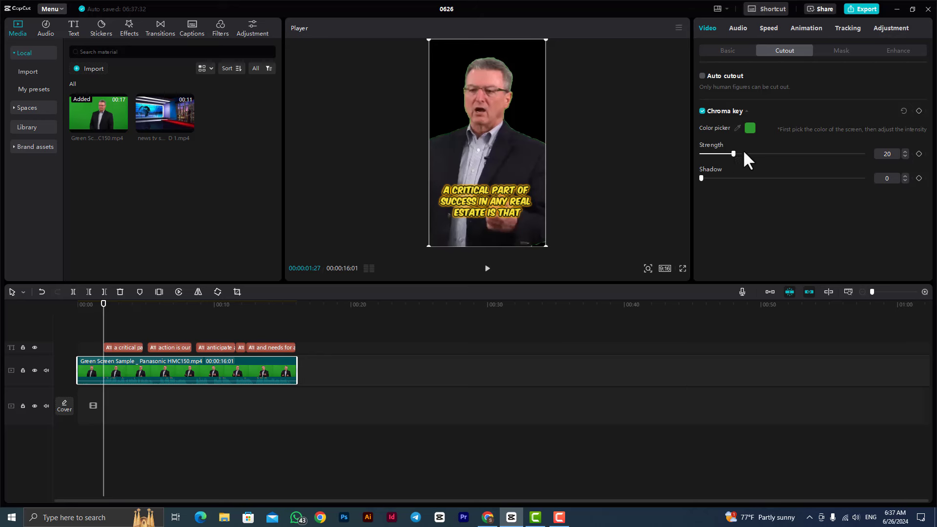
pyautogui.moveTo(758, 160); pyautogui.dragTo(772, 162)
pyautogui.moveTo(779, 155); pyautogui.dragTo(810, 162)
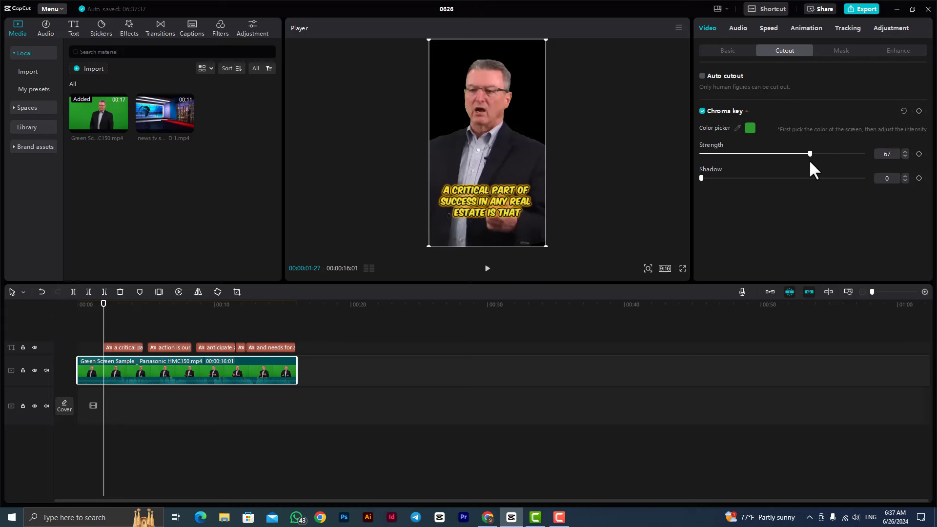
# Preview the key, then replace chroma key with auto cutout and return to the start.
pyautogui.click(488, 269)
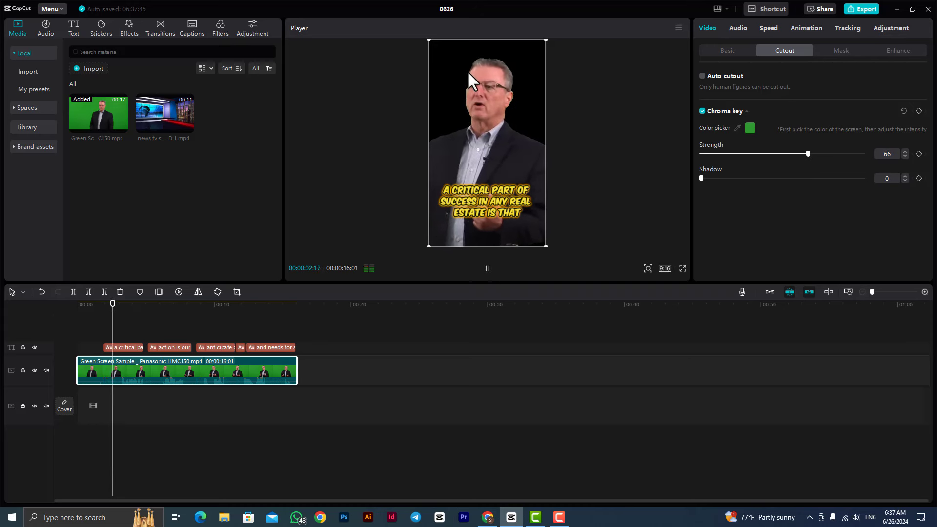
pyautogui.click(487, 268)
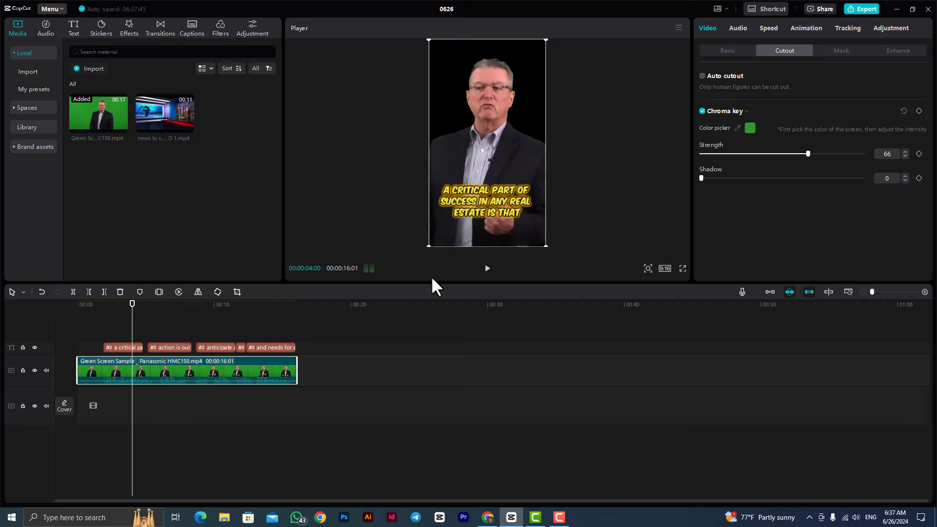
pyautogui.click(703, 112)
pyautogui.click(702, 77)
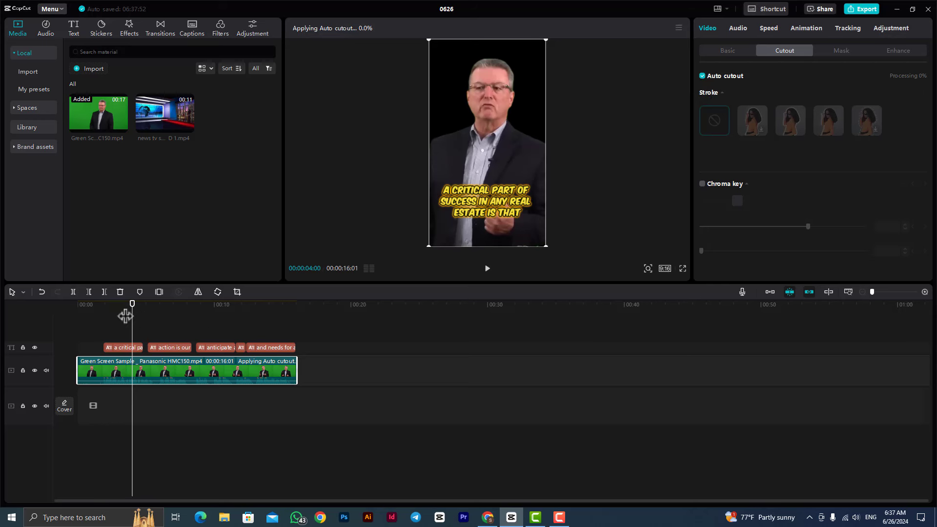
pyautogui.moveTo(125, 316); pyautogui.dragTo(27, 314)
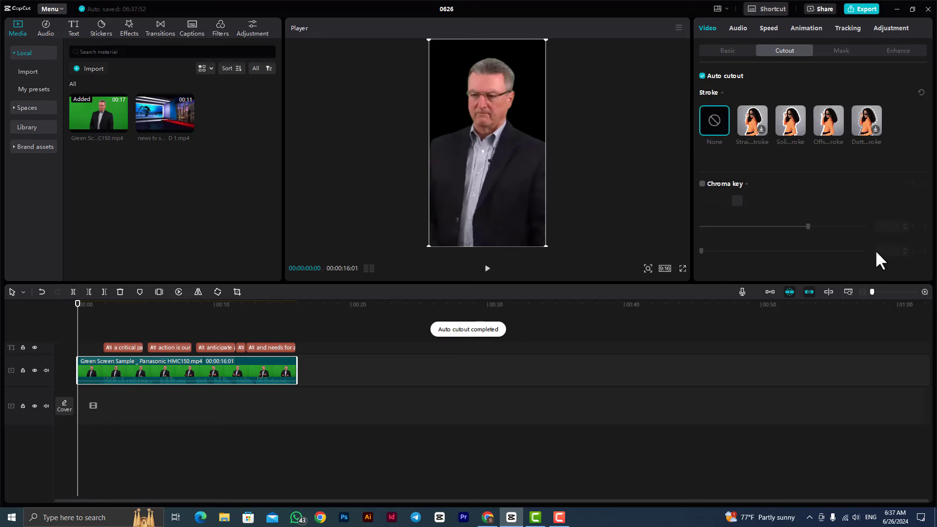
pyautogui.click(487, 268)
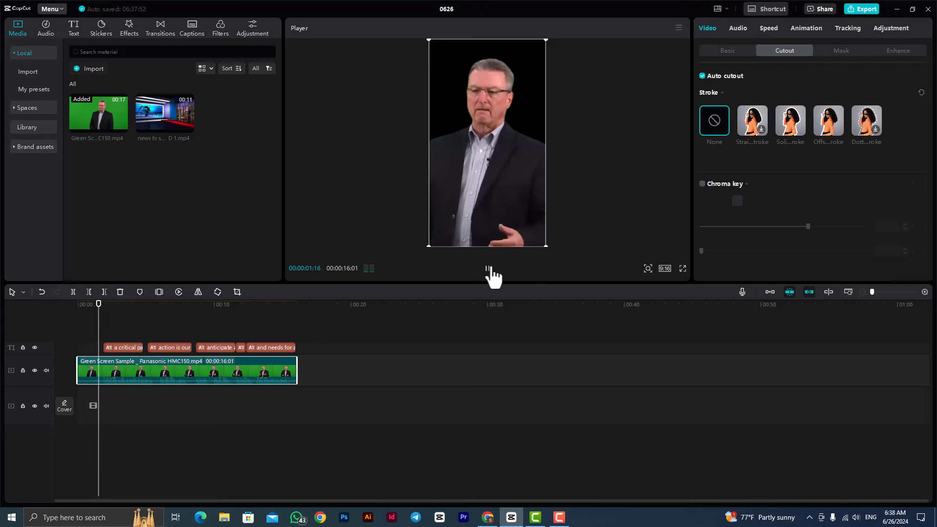
pyautogui.click(487, 269)
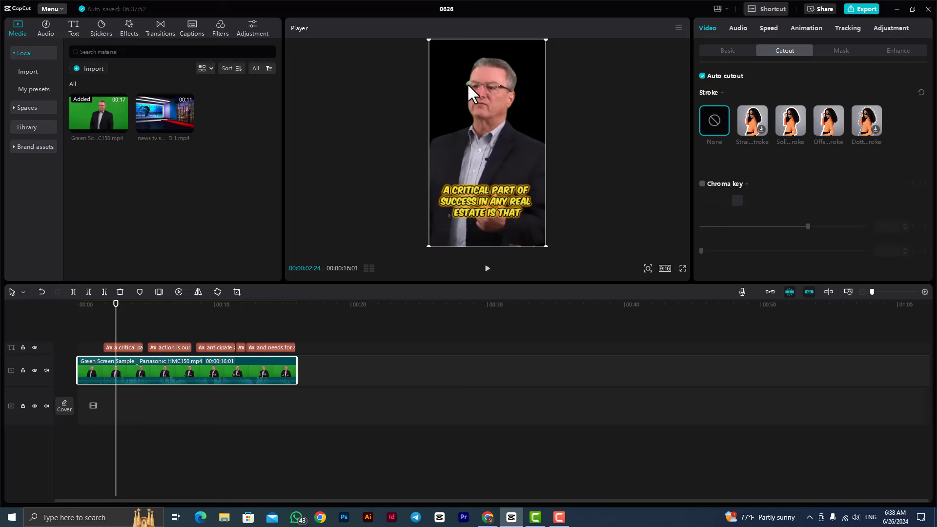
pyautogui.click(487, 269)
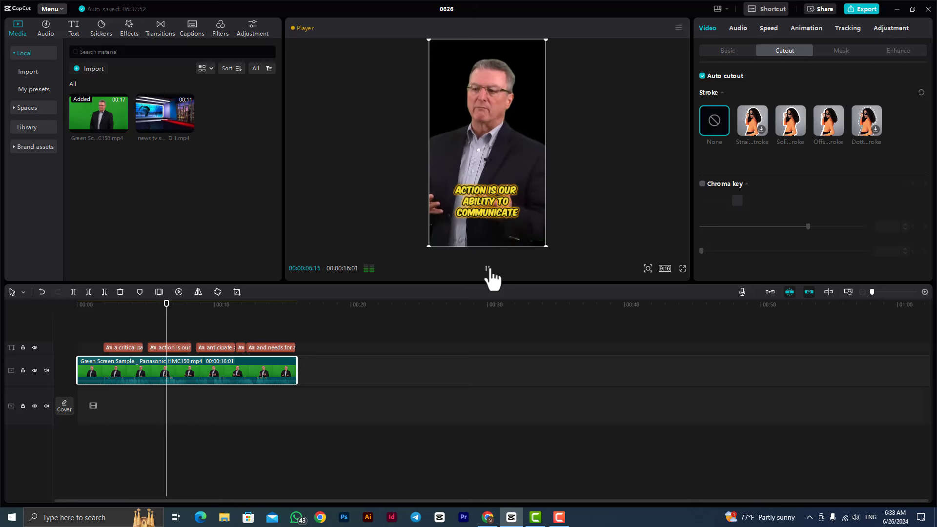
pyautogui.click(488, 269)
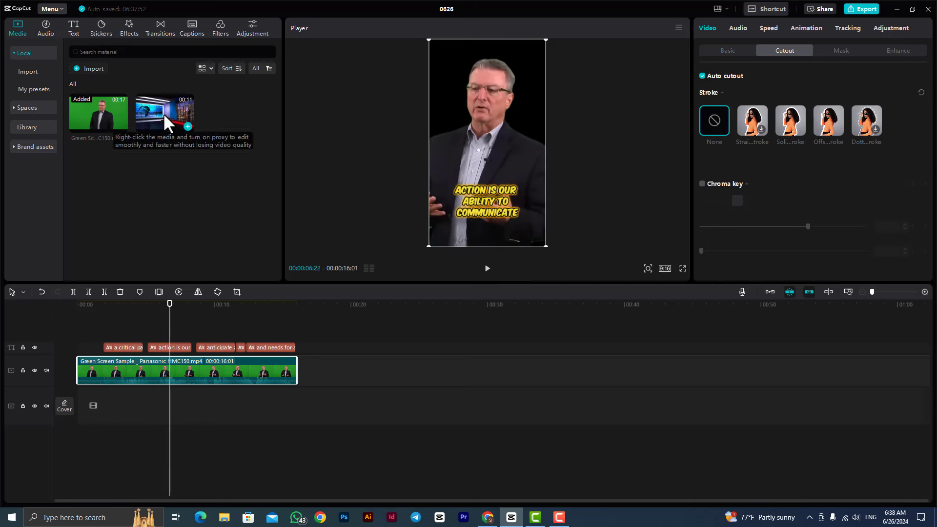
# Place the news TV studio clip below the speaker and put a copy after it.
pyautogui.moveTo(163, 113); pyautogui.dragTo(78, 401)
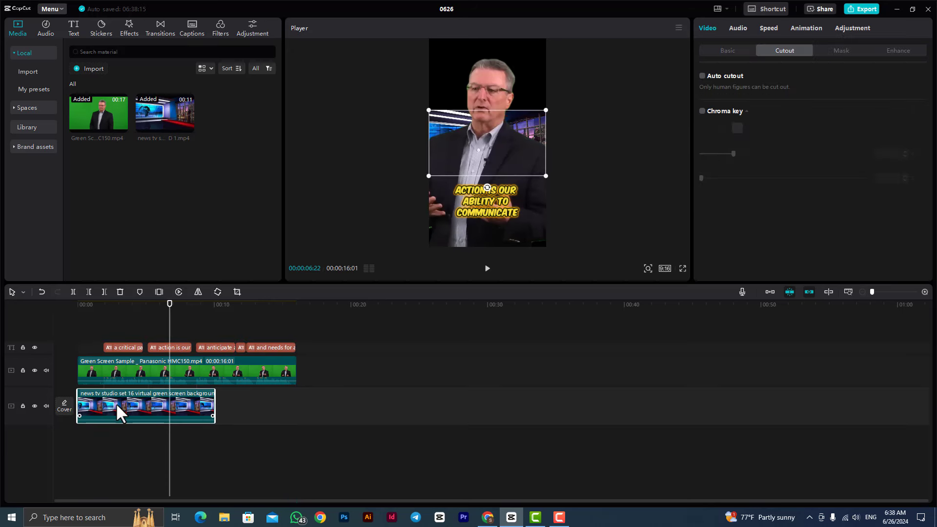
pyautogui.hotkey('ctrl', 'c')
pyautogui.hotkey('ctrl', 'v')
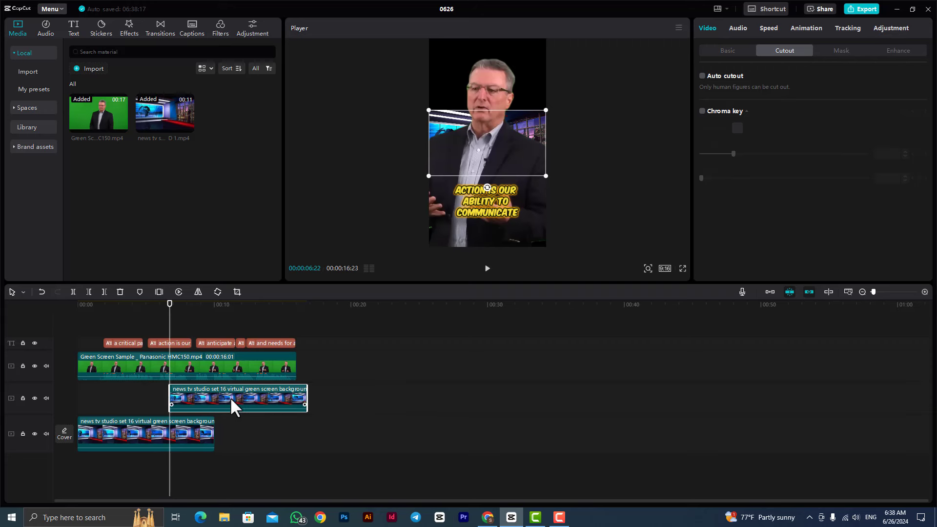
pyautogui.moveTo(229, 397); pyautogui.dragTo(268, 426)
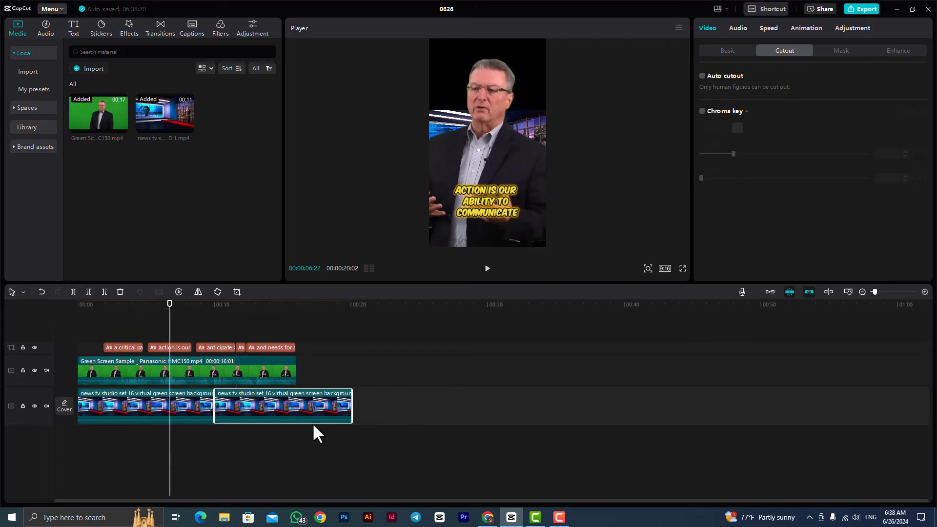
# Delete the second news studio clip, keeping the original background selected.
pyautogui.click(183, 408)
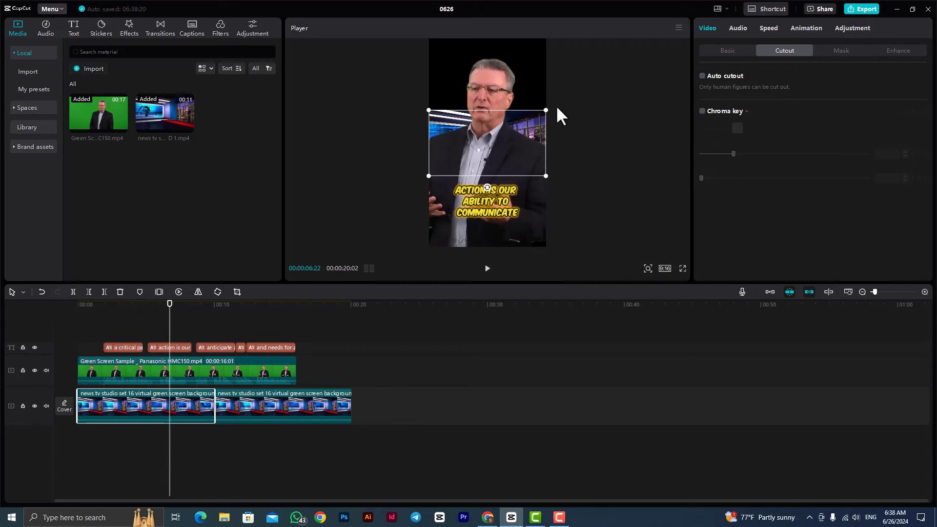
pyautogui.click(310, 409)
pyautogui.press('Delete')
pyautogui.click(176, 414)
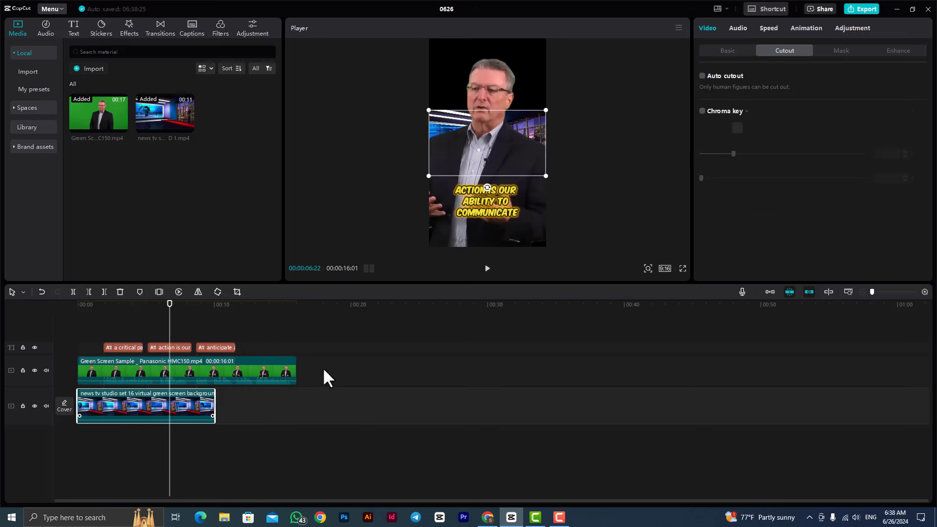
# Enlarge the studio background to fill the frame and shrink the speaker video to 321%.
pyautogui.click(727, 52)
pyautogui.moveTo(731, 100); pyautogui.dragTo(810, 124)
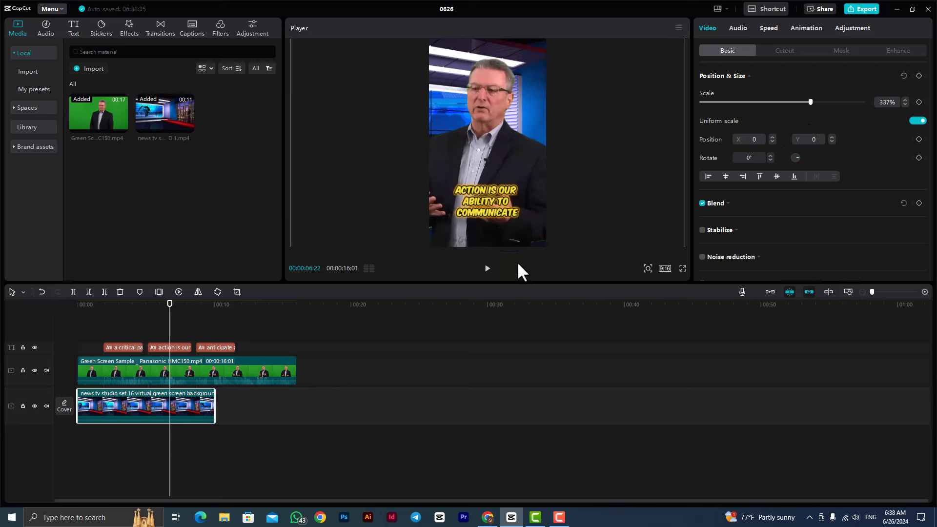
pyautogui.click(487, 268)
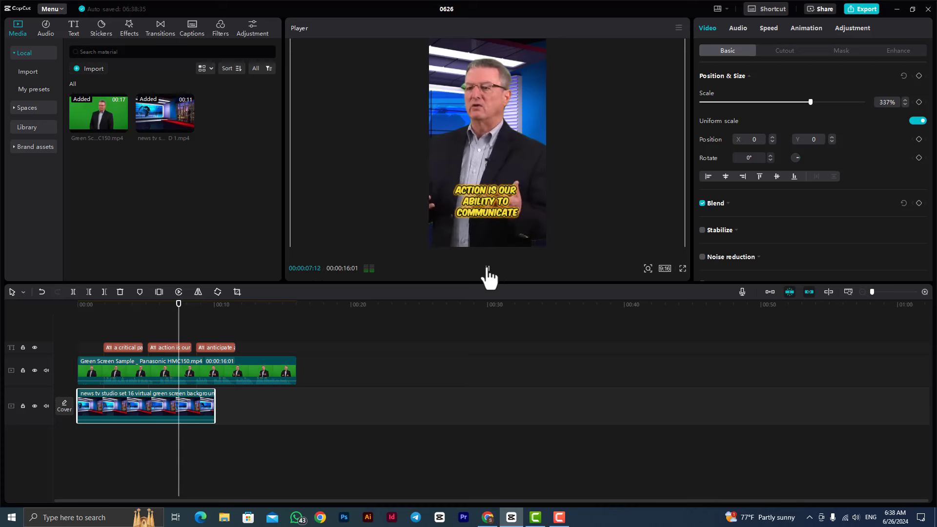
pyautogui.click(486, 271)
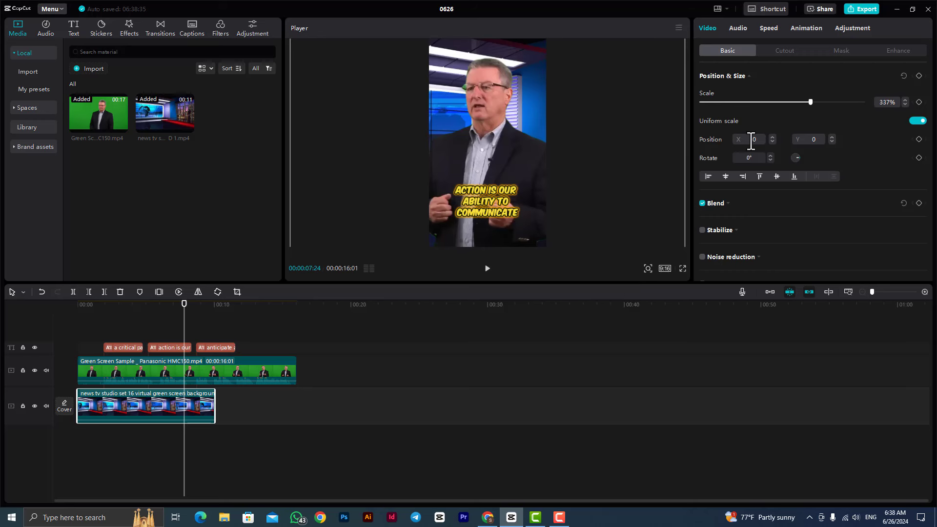
pyautogui.moveTo(809, 107)
pyautogui.mouseDown()
pyautogui.moveTo(790, 102)
pyautogui.moveTo(804, 106)
pyautogui.mouseUp()
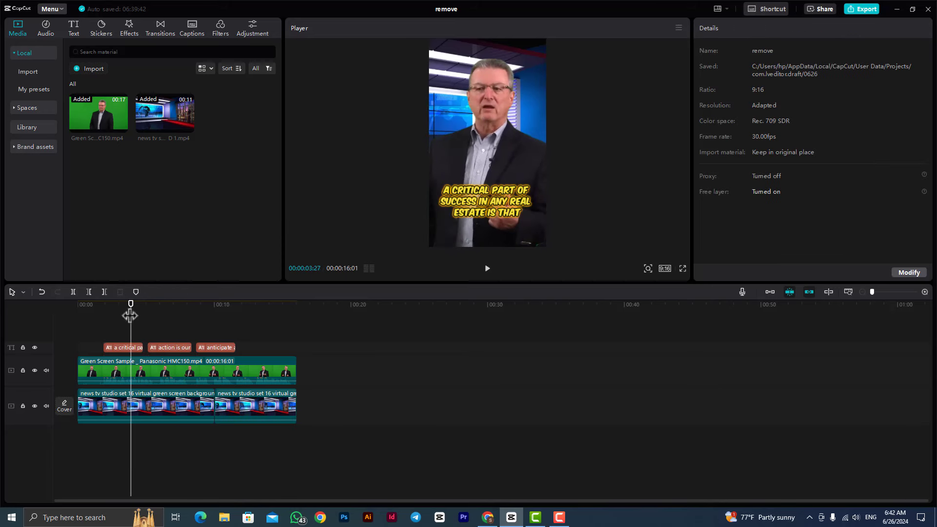
# Play and pause through the clip to review the captions.
pyautogui.moveTo(131, 307); pyautogui.dragTo(127, 317)
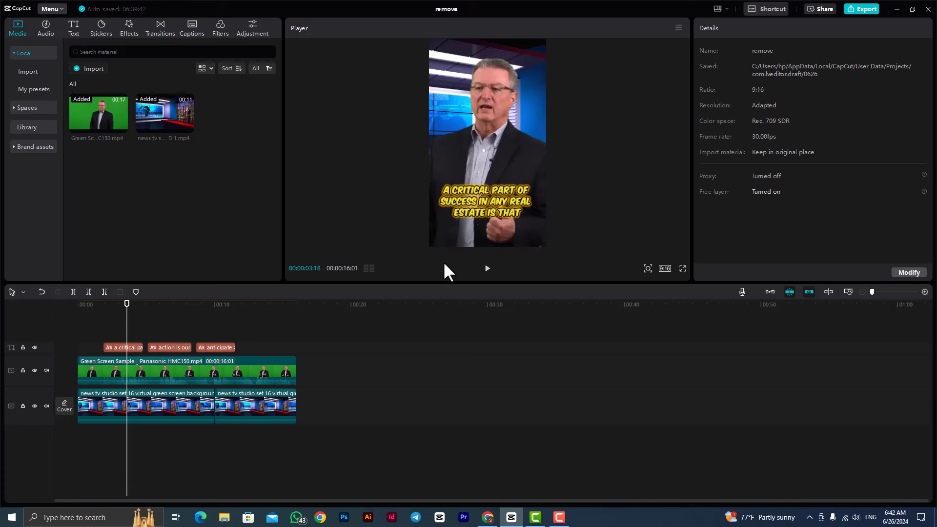
pyautogui.click(487, 269)
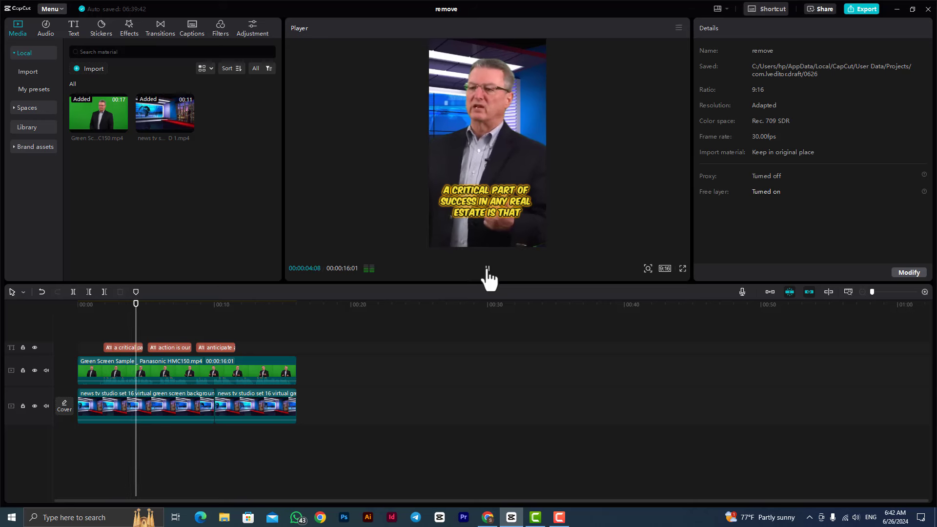
pyautogui.click(487, 269)
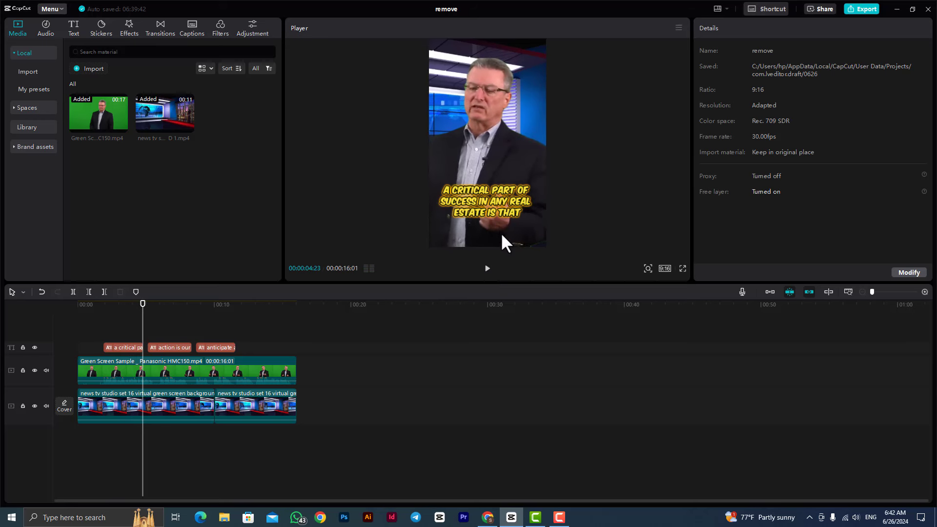
pyautogui.click(487, 269)
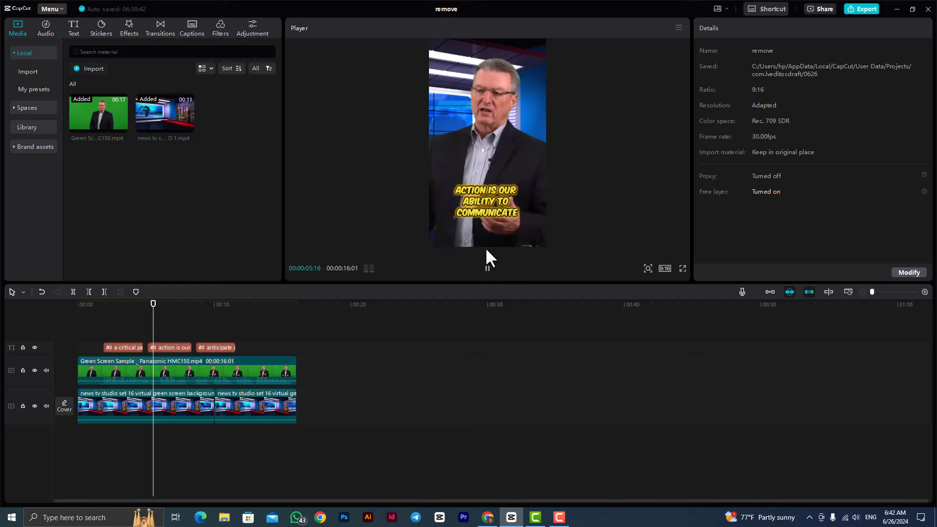
pyautogui.click(486, 269)
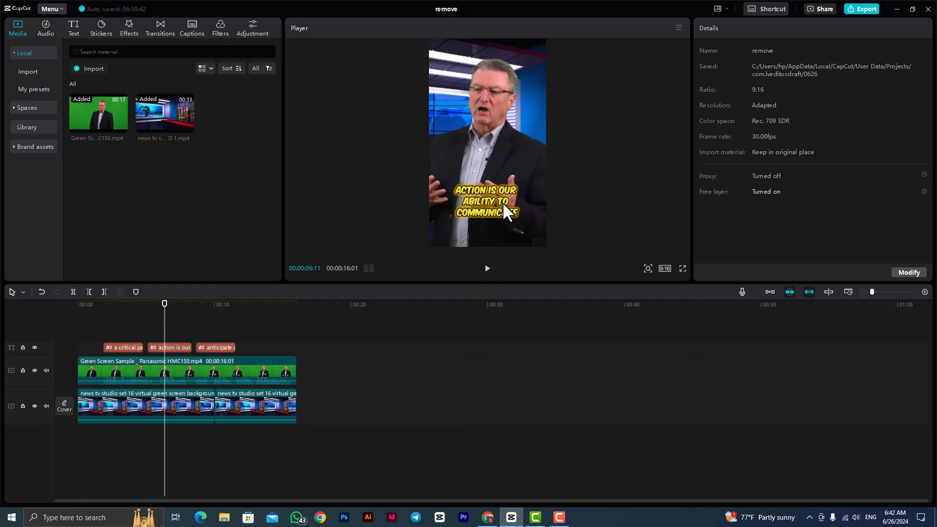
pyautogui.click(486, 268)
pyautogui.click(487, 268)
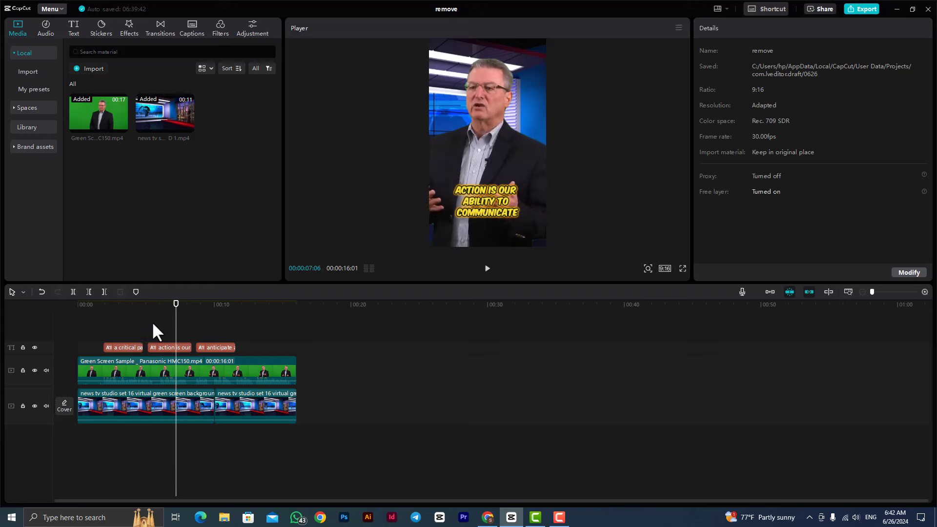
# Review the captions from four seconds, then select the first caption for editing.
pyautogui.moveTo(175, 307); pyautogui.dragTo(140, 319)
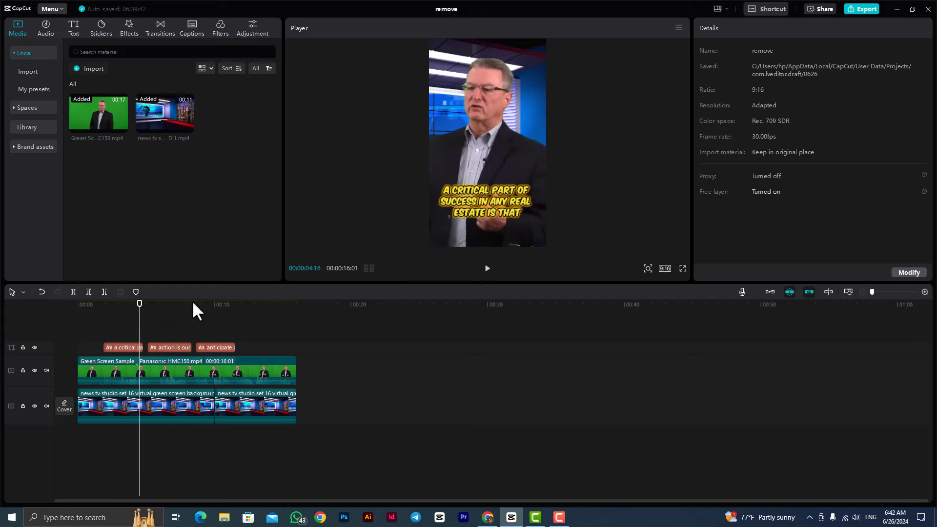
pyautogui.click(486, 268)
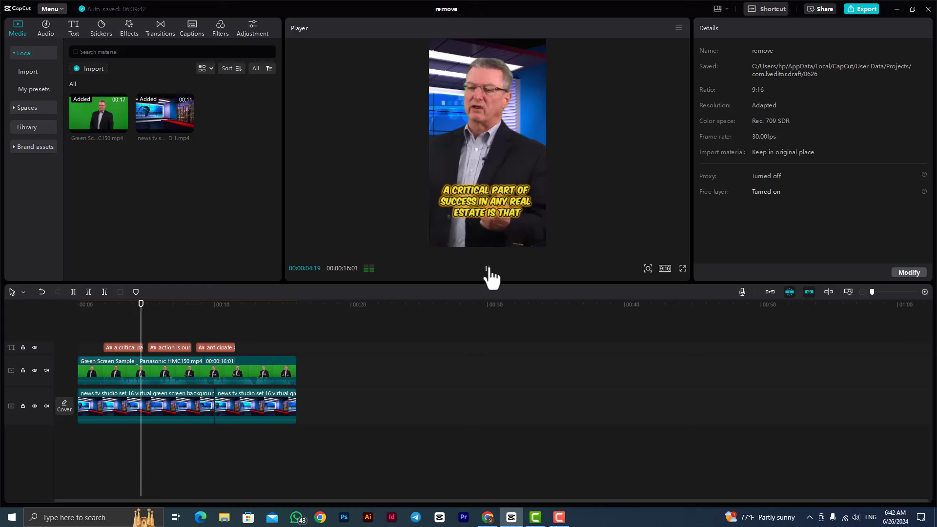
pyautogui.click(486, 269)
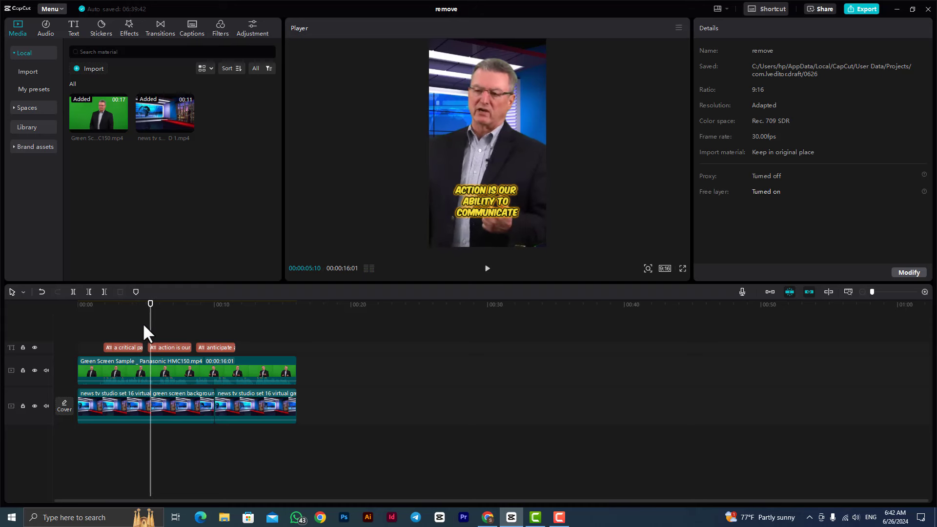
pyautogui.moveTo(150, 305); pyautogui.dragTo(131, 313)
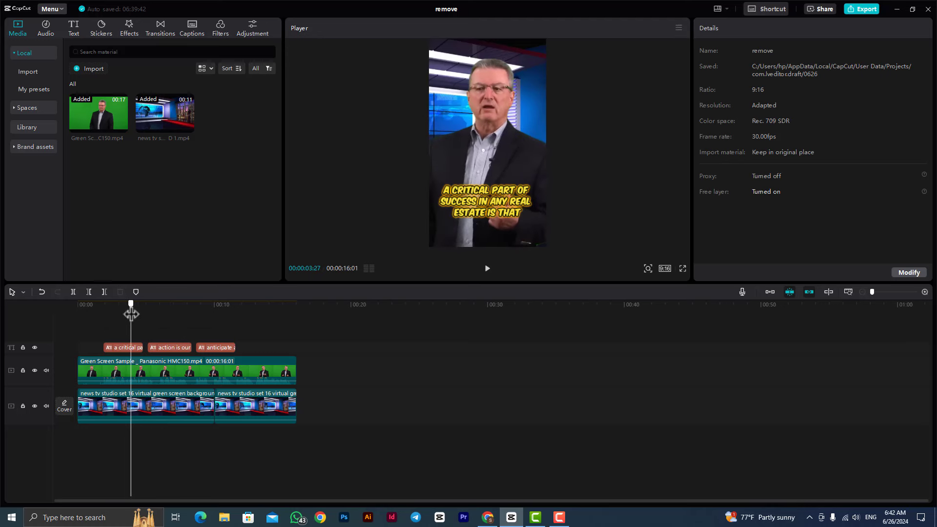
pyautogui.click(124, 347)
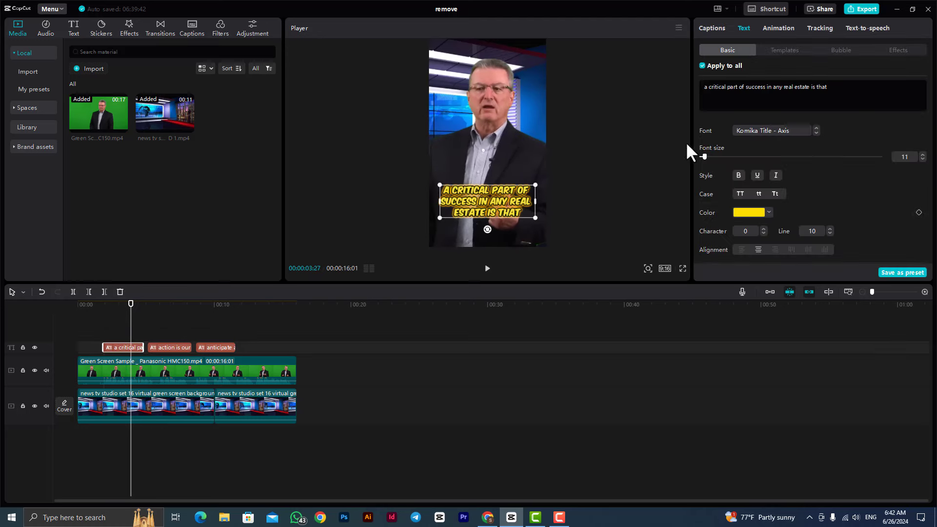
# In the caption list, replace 'is that' with 'Transaction' in the first caption.
pyautogui.click(702, 25)
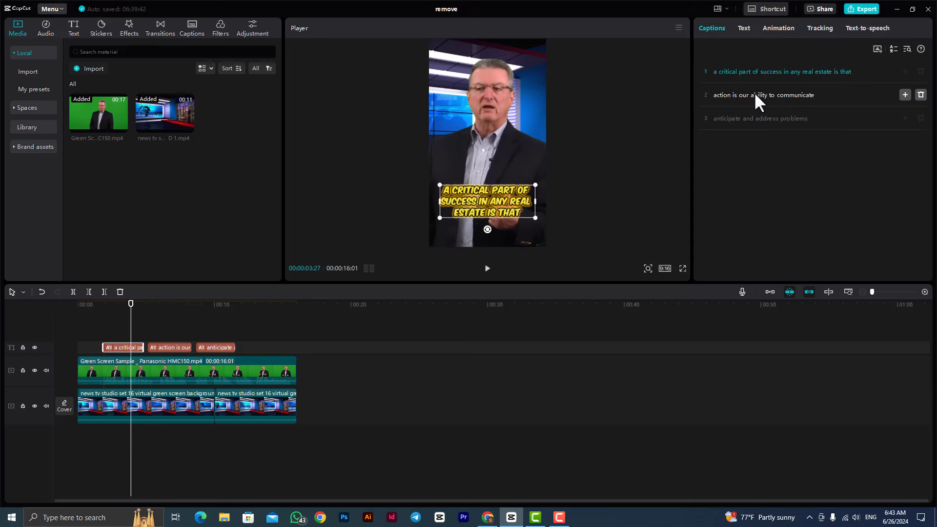
pyautogui.doubleClick(847, 69)
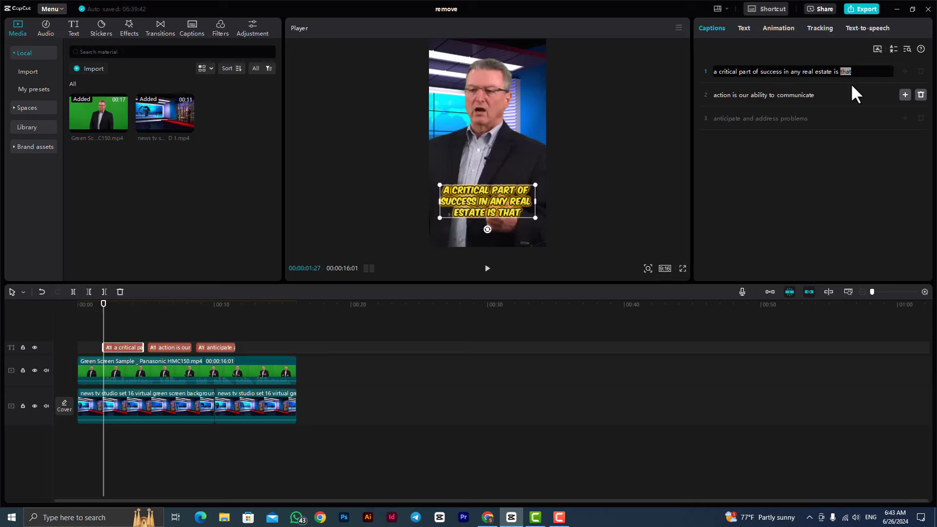
pyautogui.press('BackSpace')
pyautogui.press('BackSpace')
pyautogui.press('BackSpace')
pyautogui.press('BackSpace')
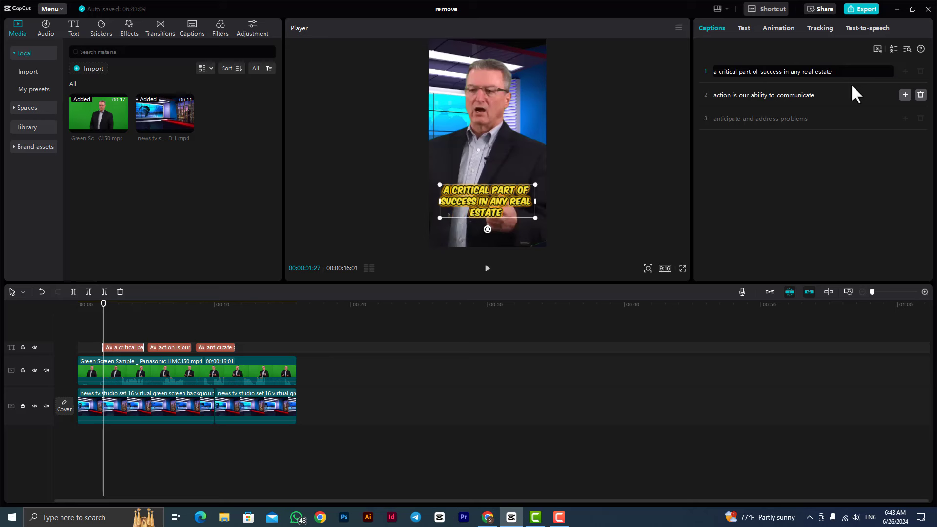
pyautogui.write('Tra')
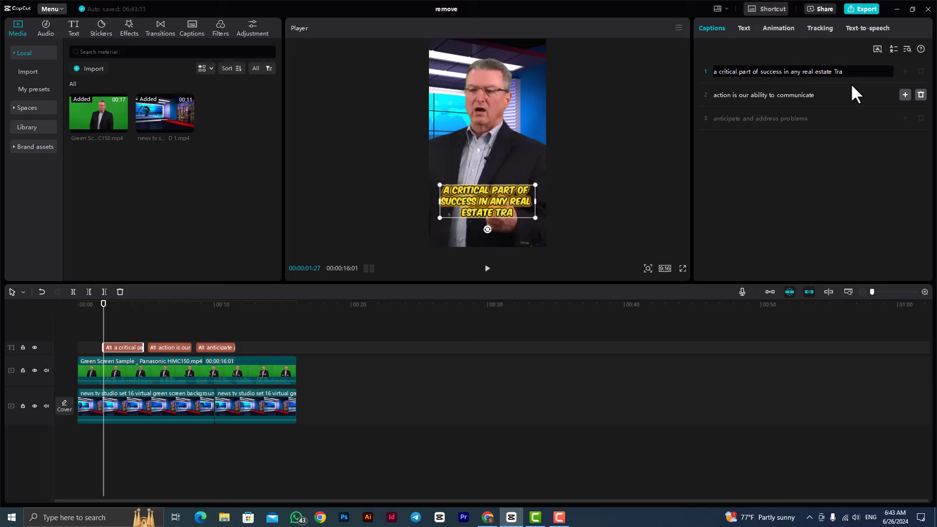
pyautogui.write('nsac')
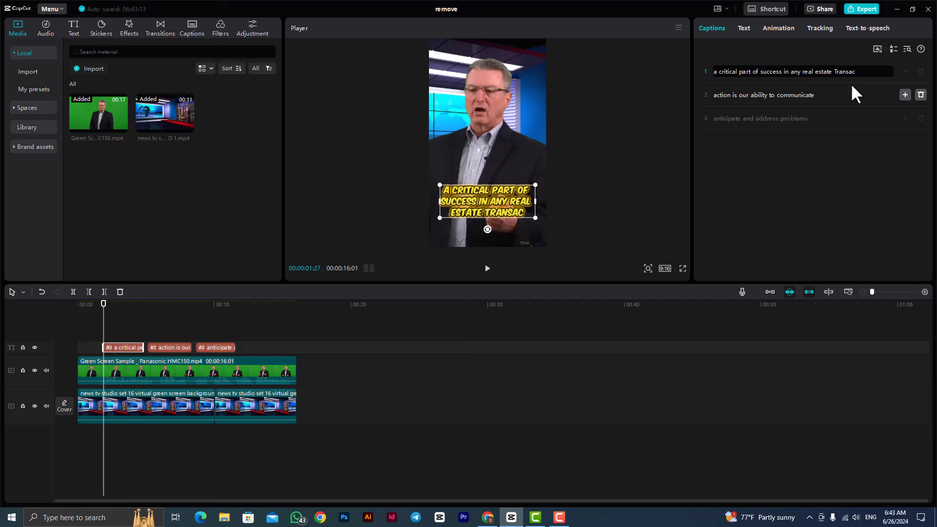
pyautogui.write('tion')
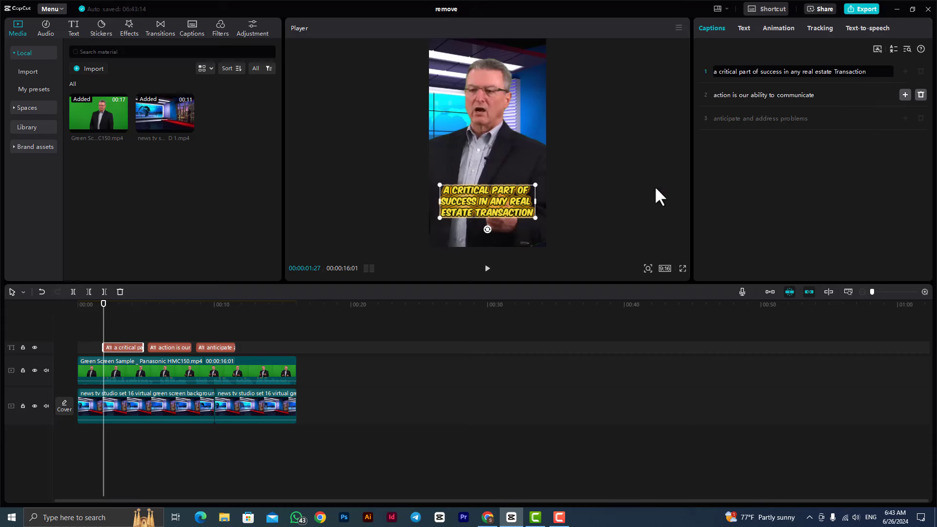
pyautogui.click(176, 347)
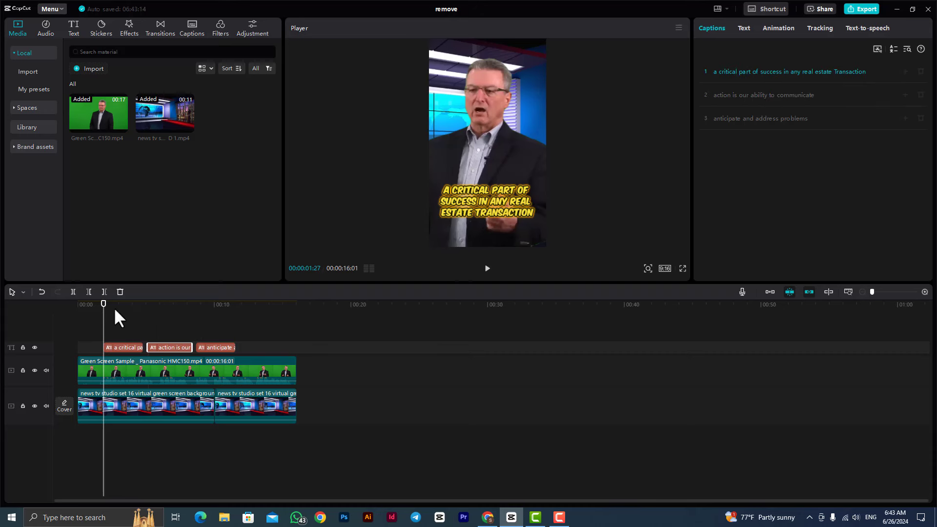
# Remove 'action' from the second caption and play back the edits.
pyautogui.moveTo(121, 304); pyautogui.dragTo(164, 337)
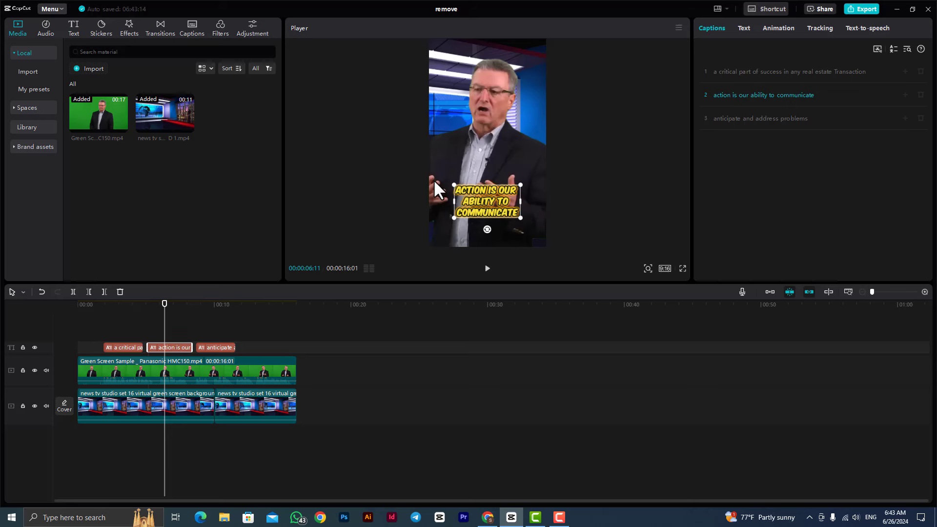
pyautogui.hotkey('ctrl', 'z')
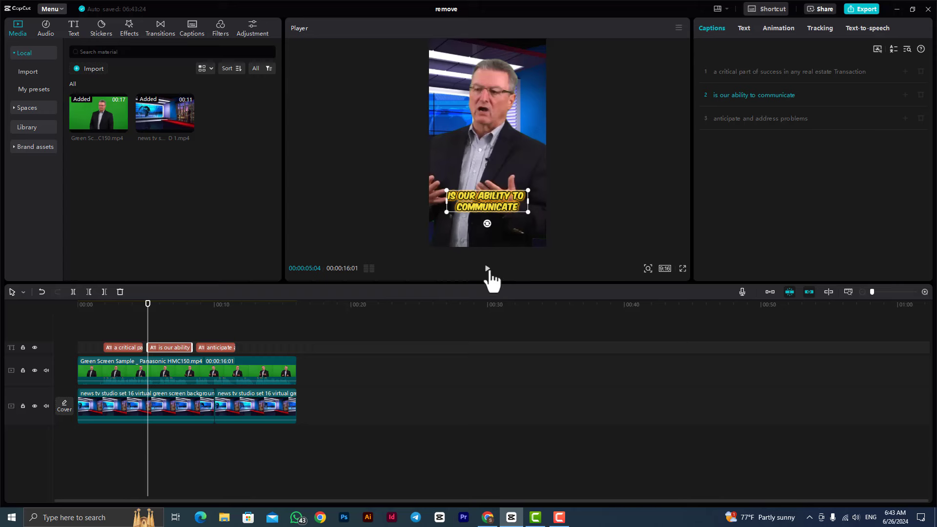
pyautogui.click(488, 271)
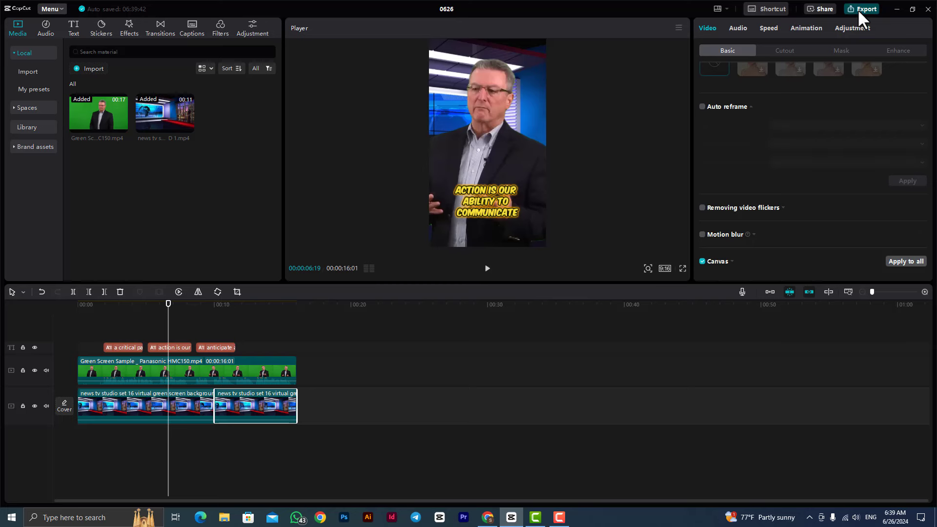
# Start an export, cancel it, and reopen the export settings.
pyautogui.hotkey('ctrl', 'e')
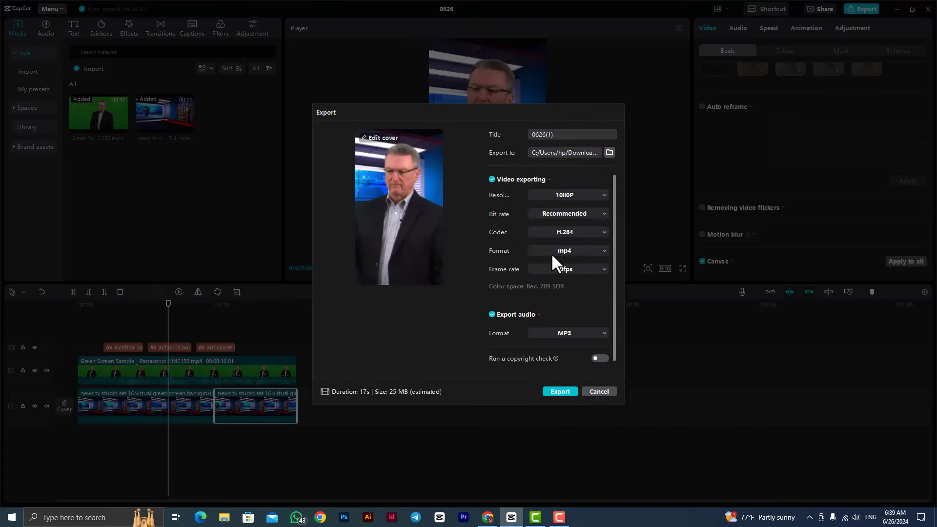
pyautogui.click(556, 391)
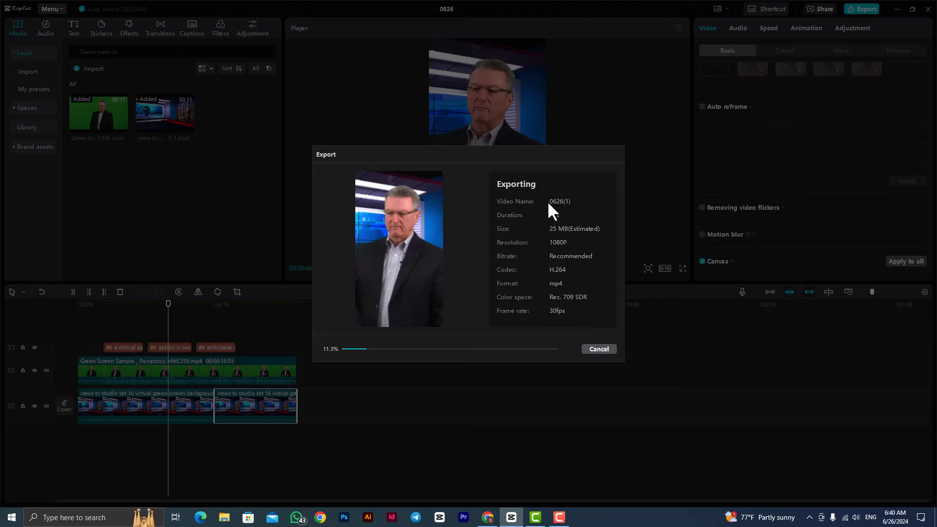
pyautogui.click(599, 349)
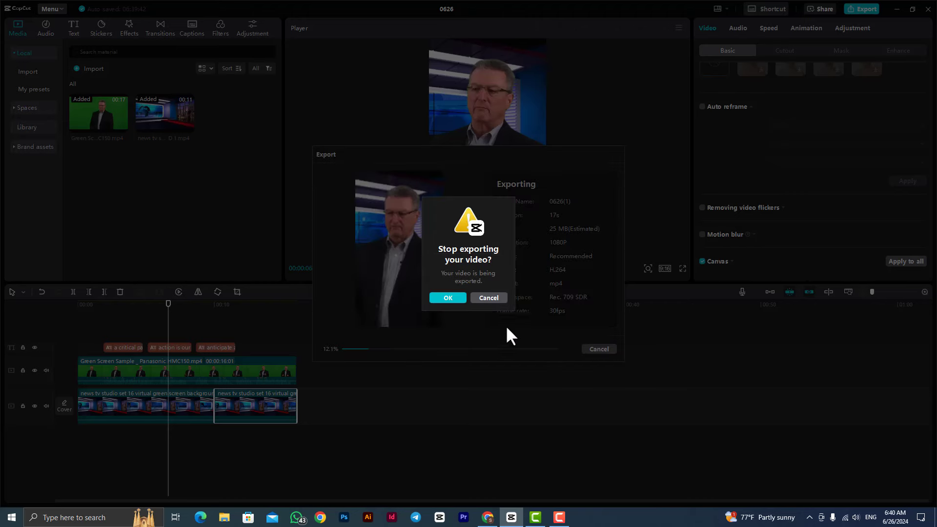
pyautogui.click(431, 297)
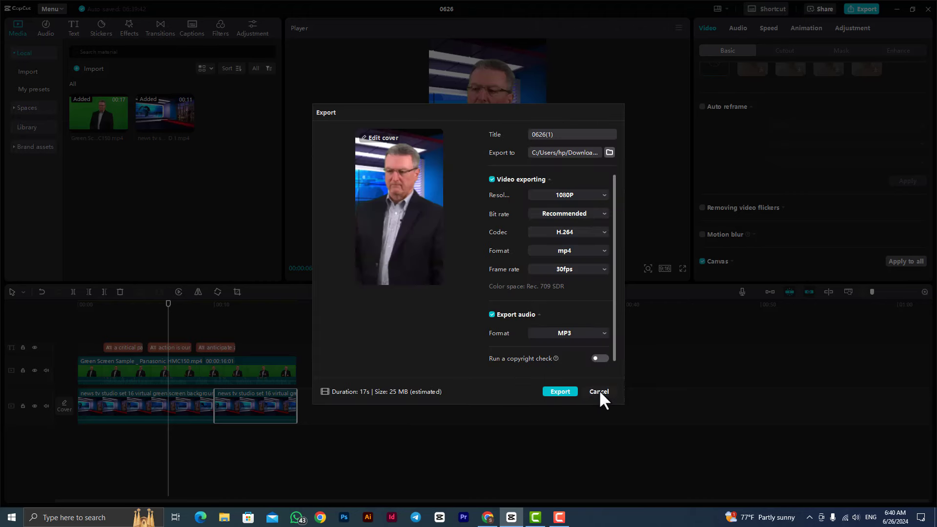
pyautogui.click(599, 391)
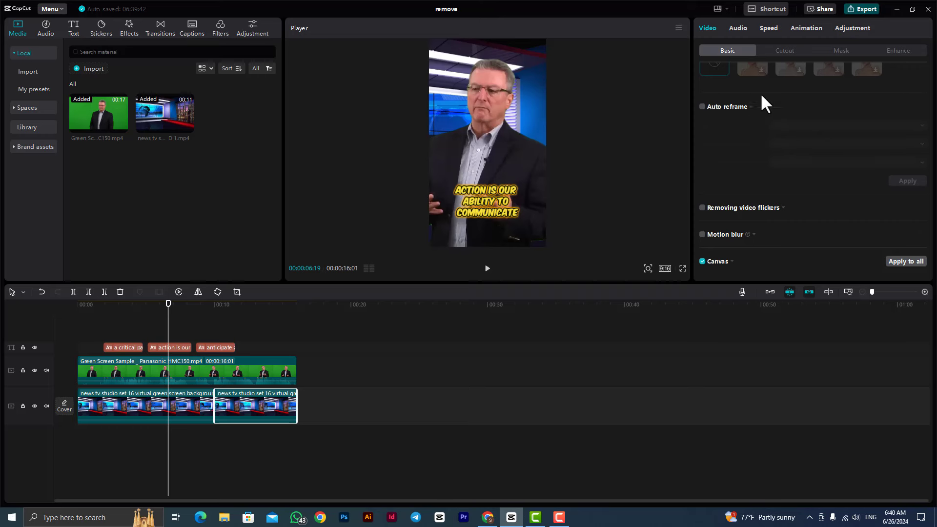
pyautogui.hotkey('ctrl', 'e')
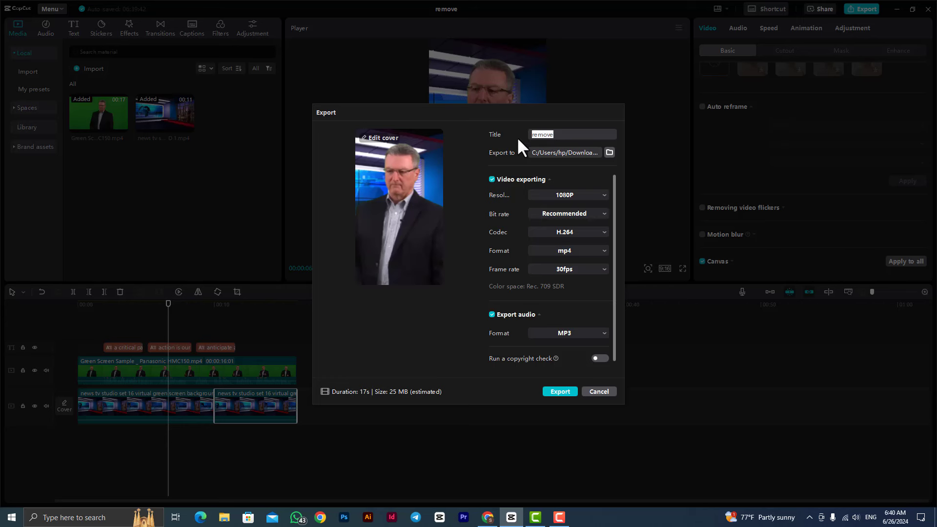
# Title the video 'Remove Background And Auto caption' and export it as 1080P mp4.
pyautogui.write('Re')
pyautogui.write('move Back')
pyautogui.write('ground ')
pyautogui.write('And ')
pyautogui.write('Auto')
pyautogui.write(' cap')
pyautogui.write('tion')
pyautogui.click(564, 391)
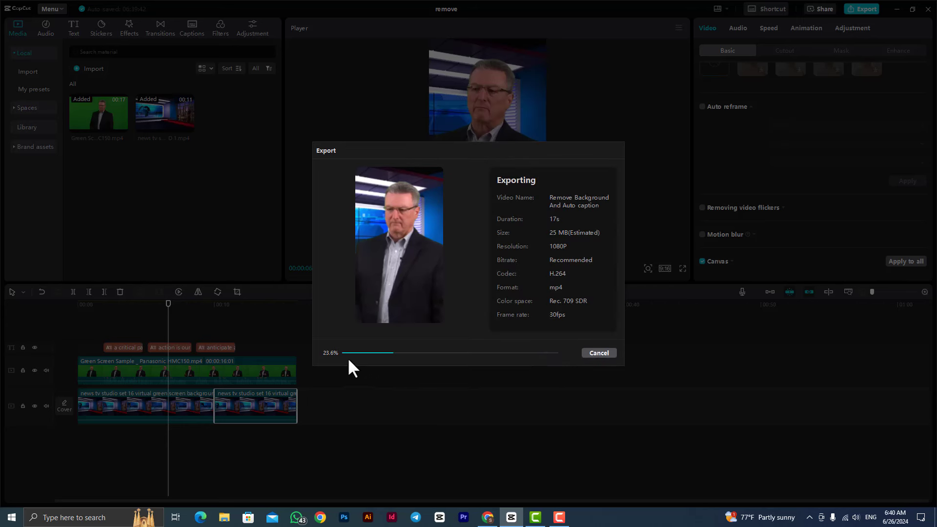